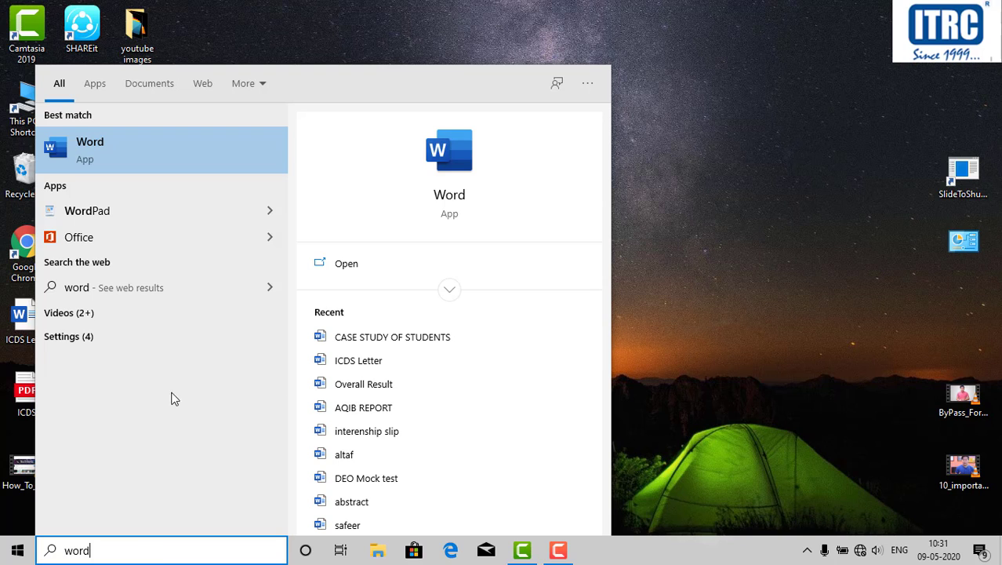
# - Open Word and create a blank document
pyautogui.click(127, 156)
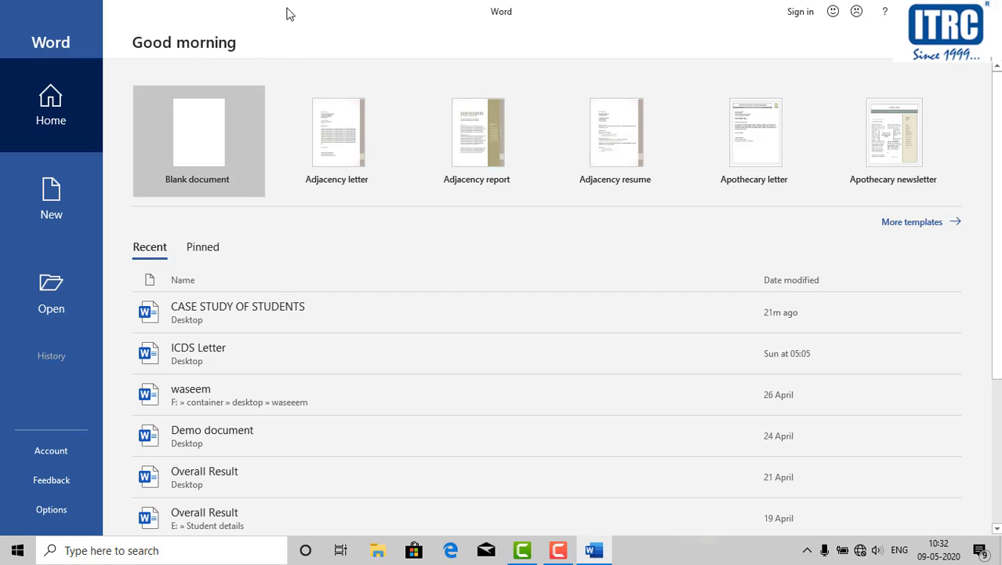
pyautogui.click(200, 157)
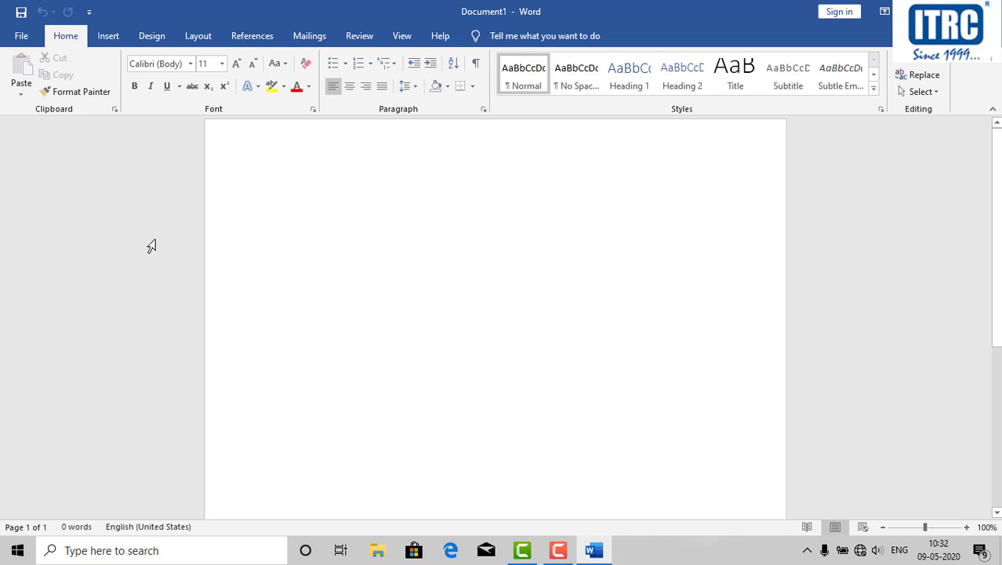
# - Insert a Clustered Column chart into the blank document
pyautogui.click(108, 37)
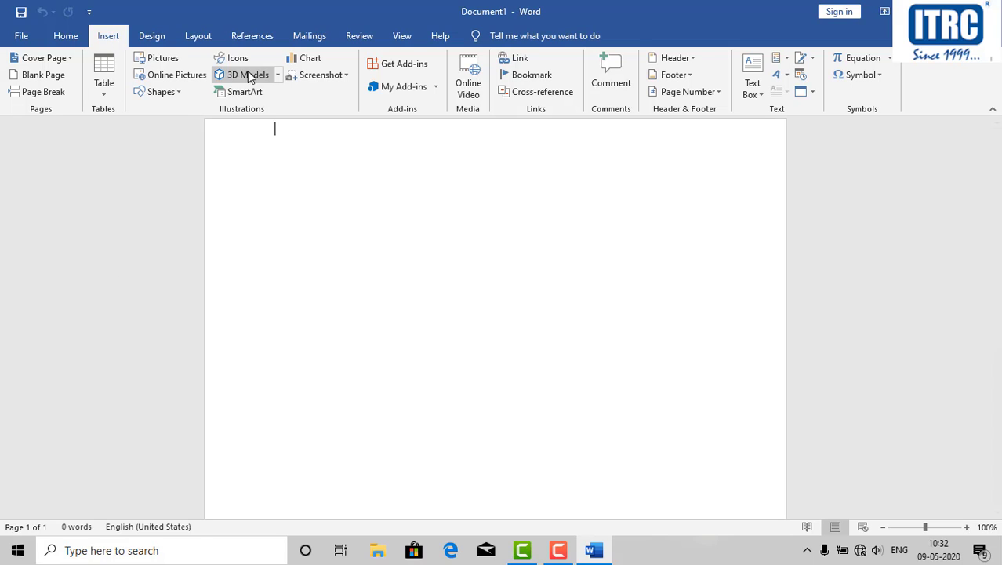
pyautogui.click(301, 59)
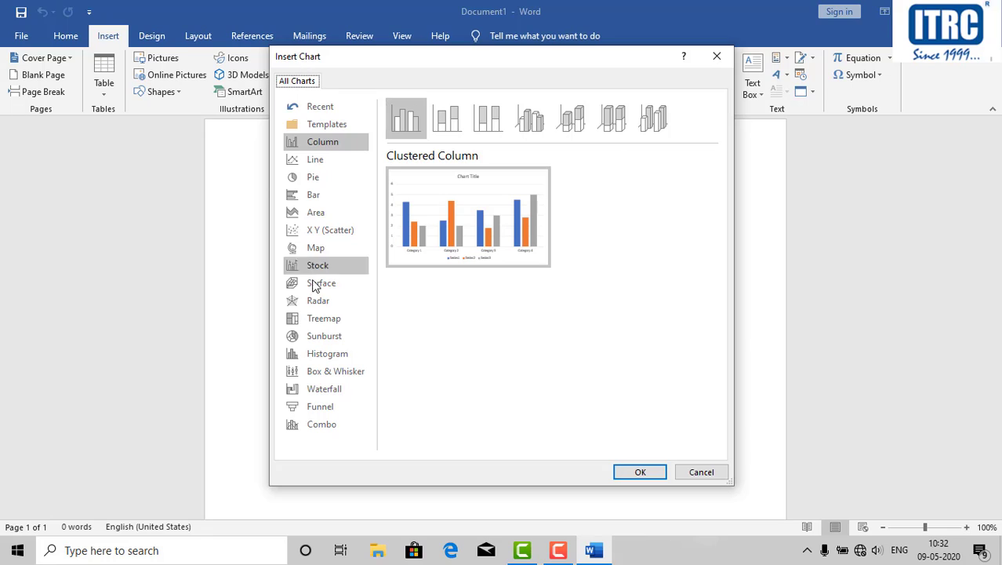
pyautogui.moveTo(426, 220)
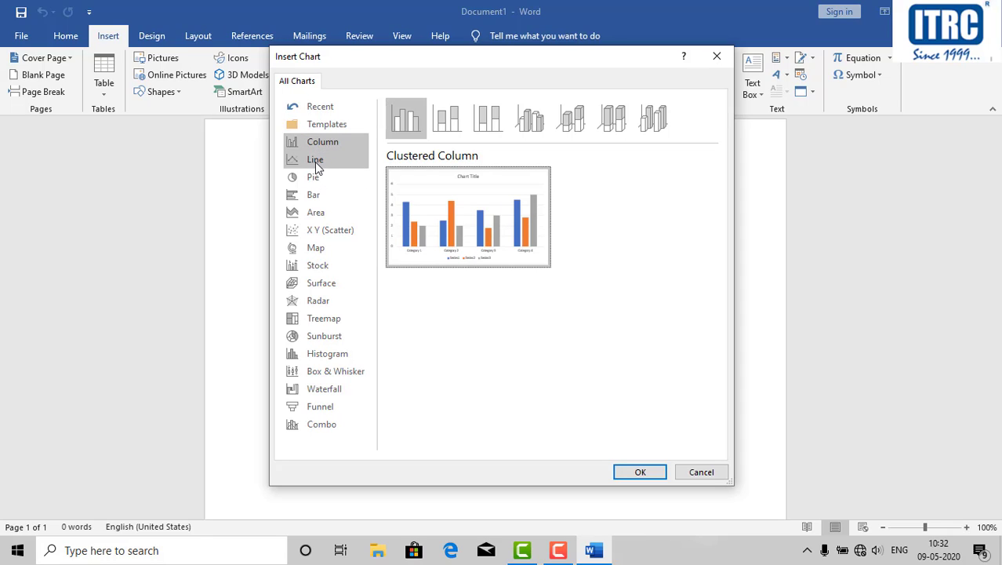
pyautogui.click(313, 177)
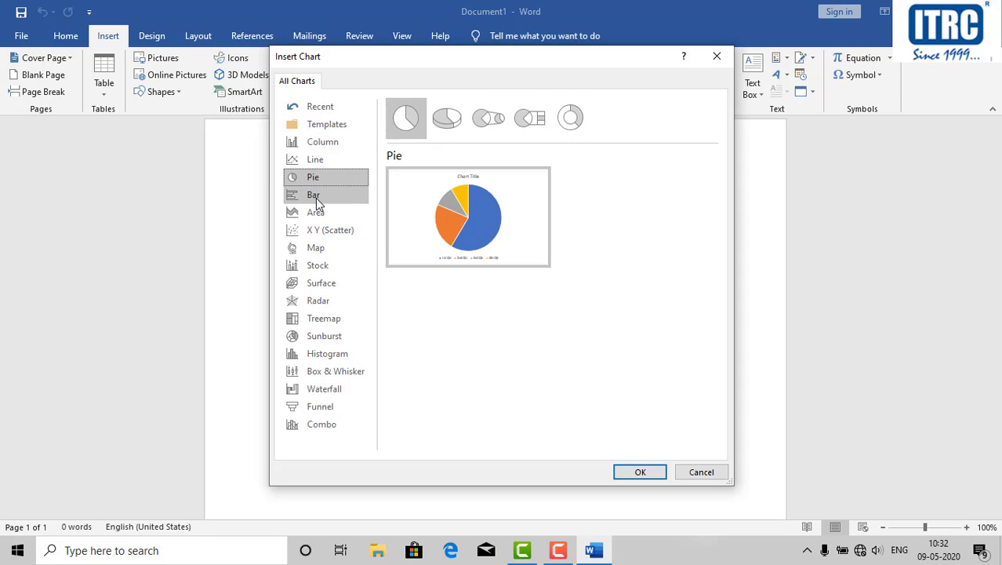
pyautogui.click(318, 144)
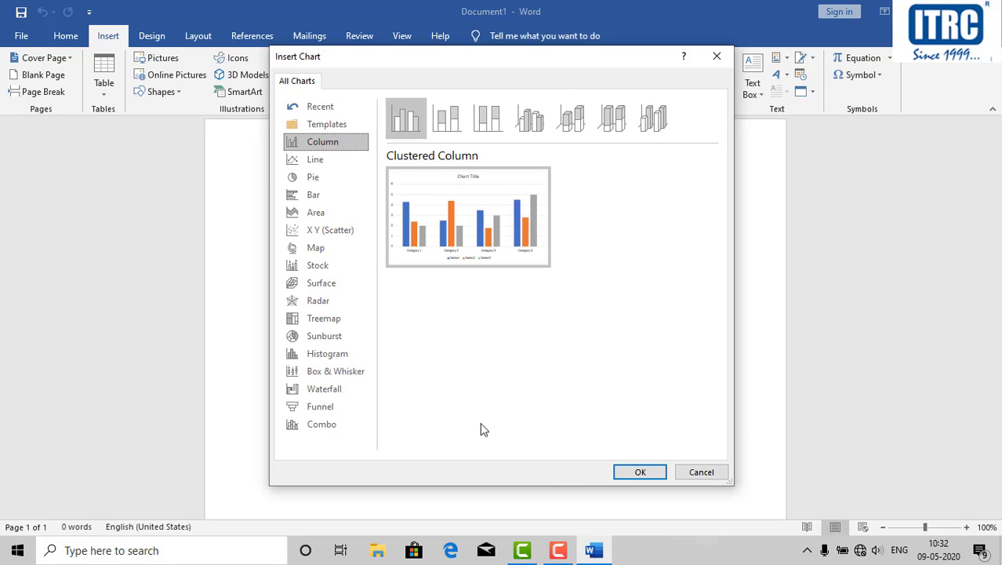
pyautogui.click(636, 471)
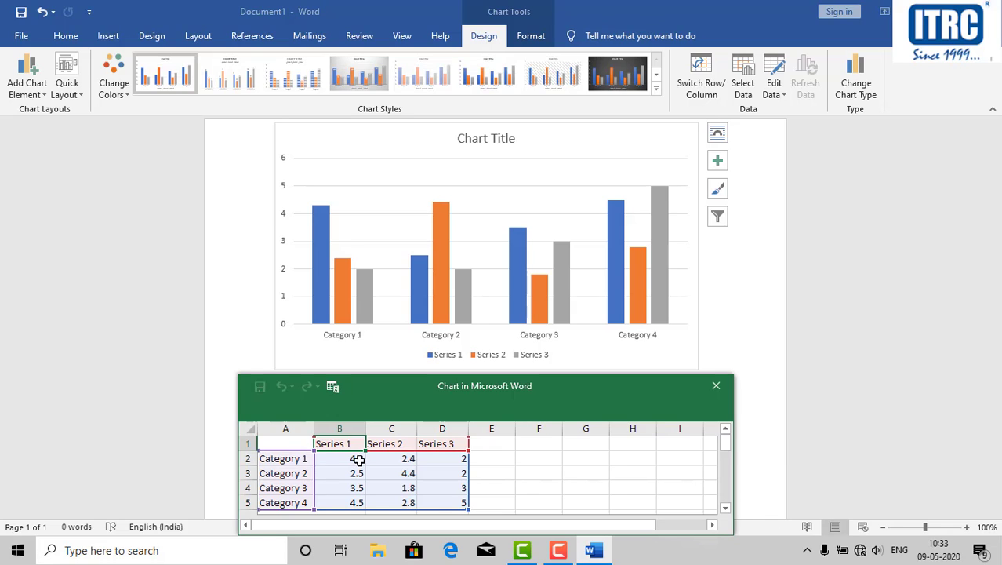
# - Rename the three series headers in the chart's data sheet to Company A, Company B and Company C
pyautogui.write('Company')
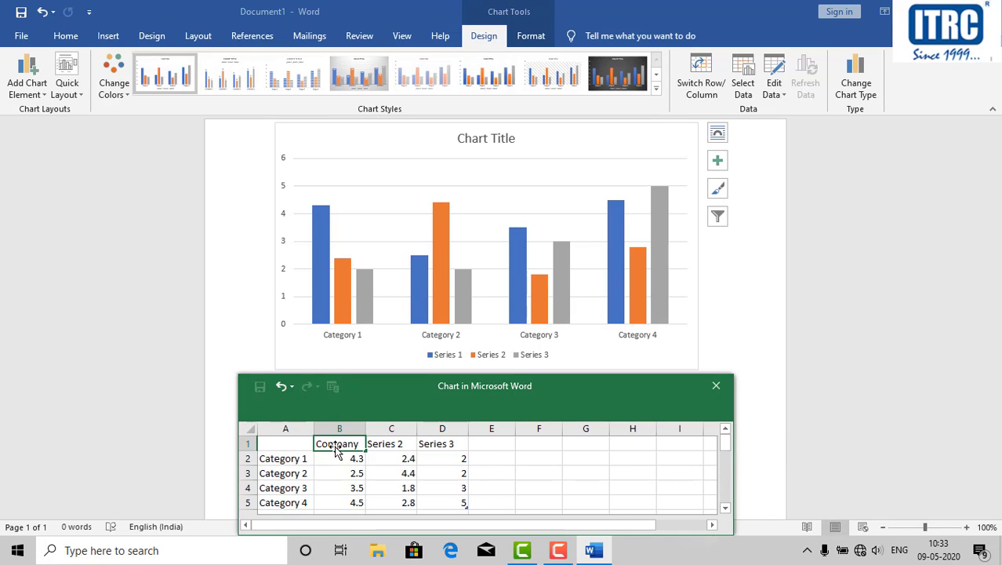
pyautogui.write(' A')
pyautogui.press('Tab')
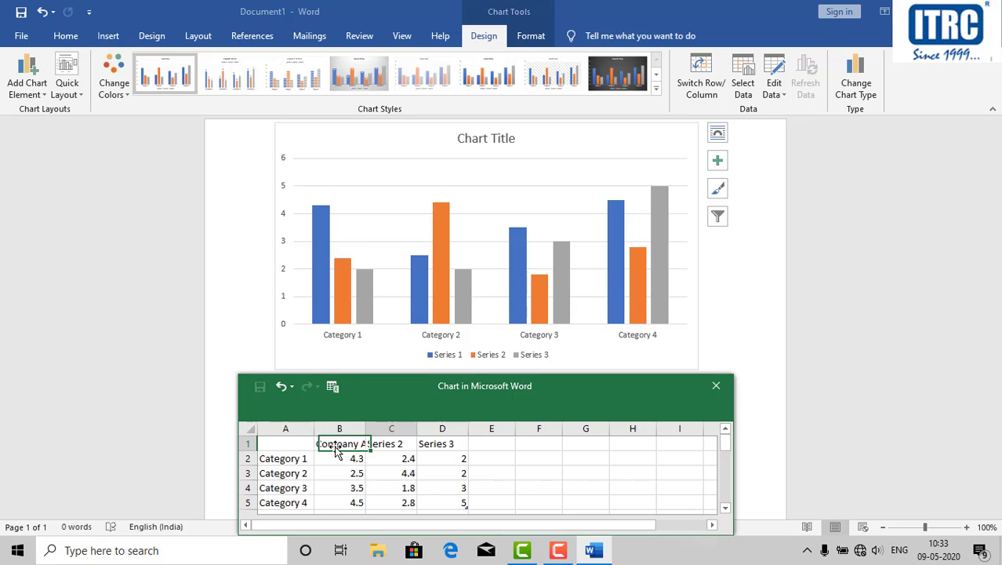
pyautogui.write('Compam')
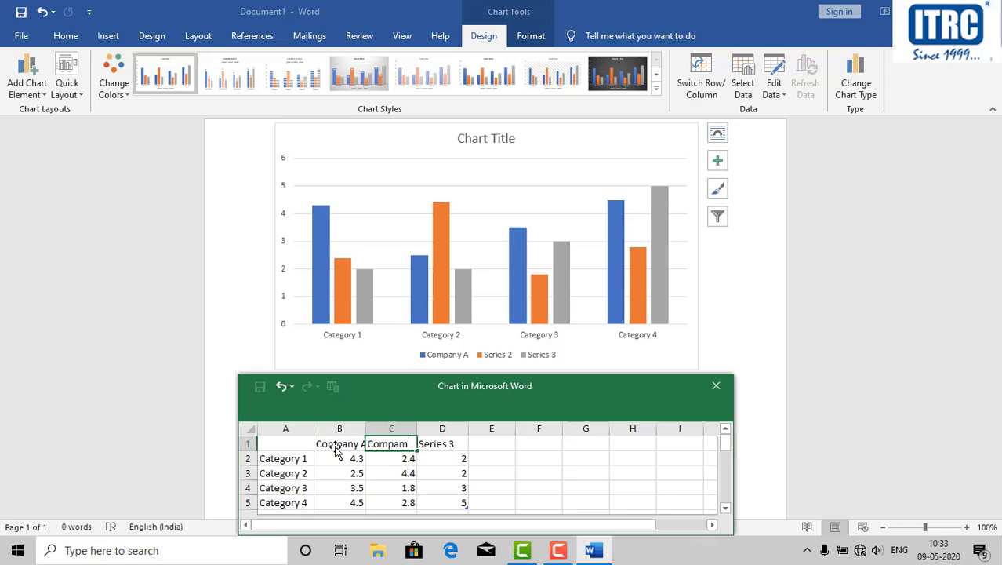
pyautogui.press('BackSpace')
pyautogui.write('ny B')
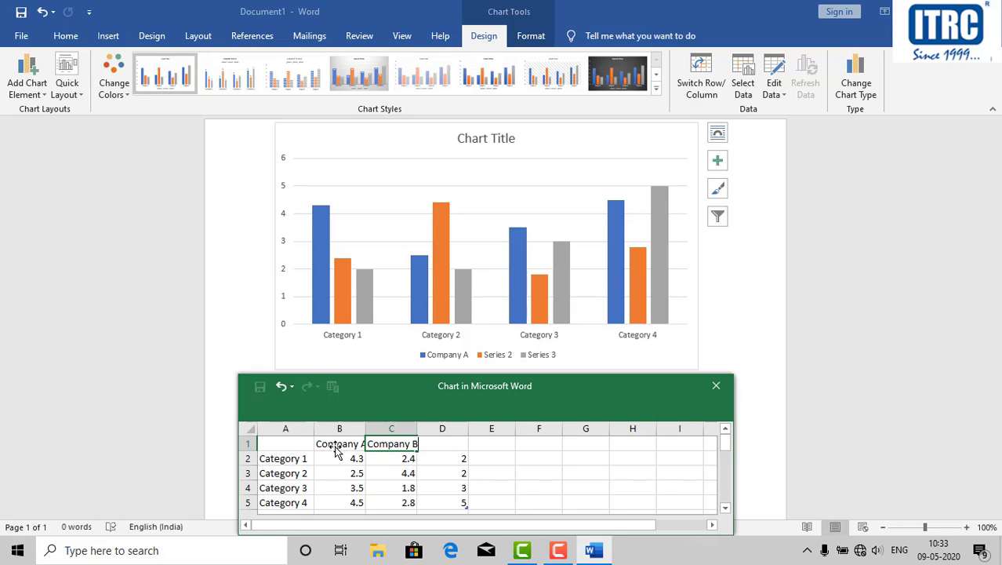
pyautogui.press('Tab')
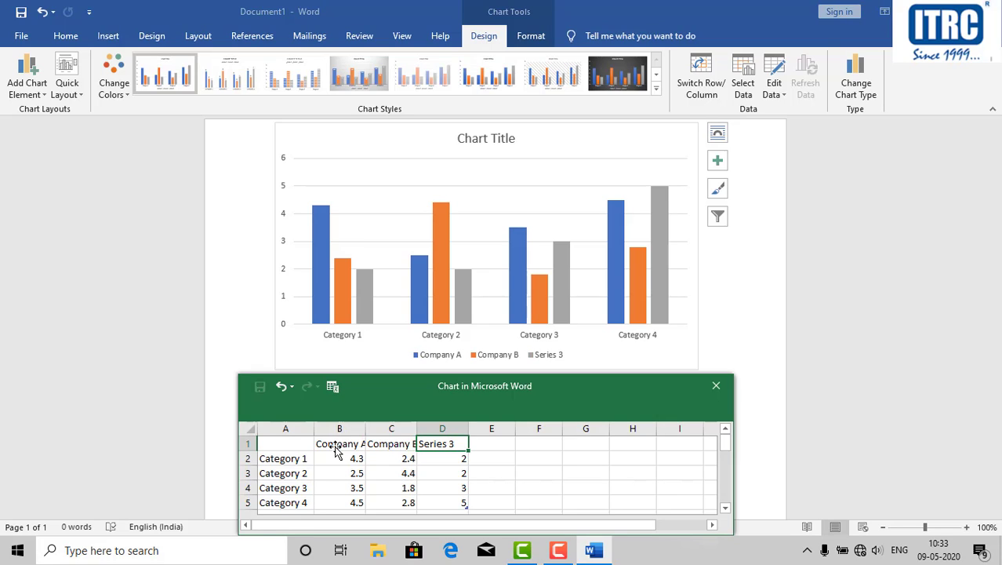
pyautogui.write('Comp')
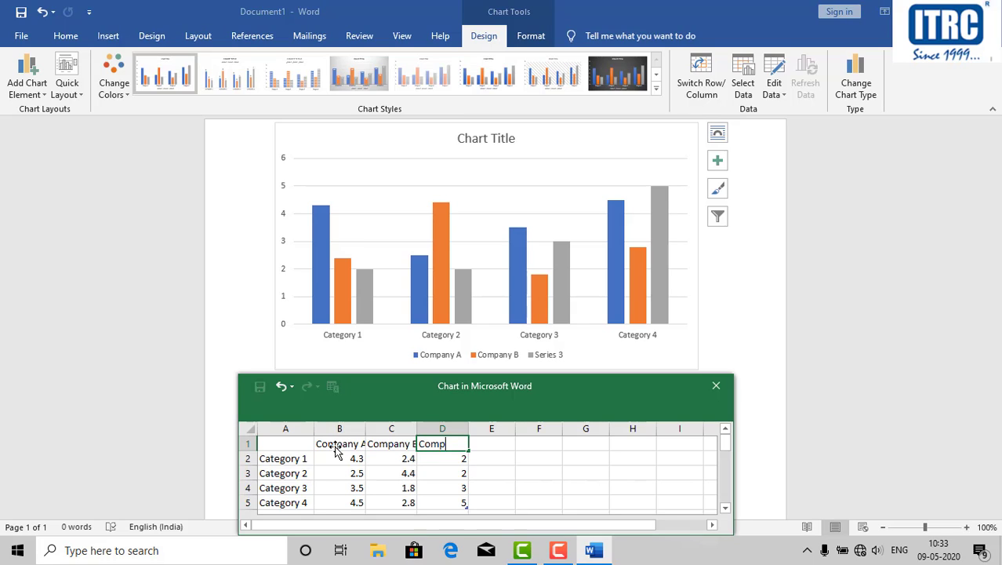
pyautogui.write('any C')
pyautogui.click(610, 357)
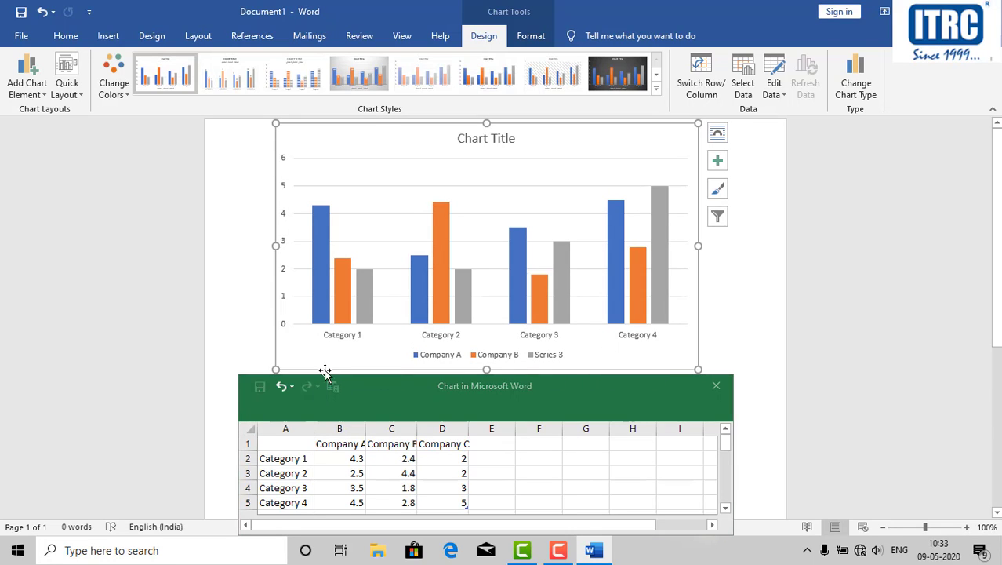
# - Rename the four category labels in the chart's data sheet to Jan, Feb, March and April
pyautogui.click(293, 459)
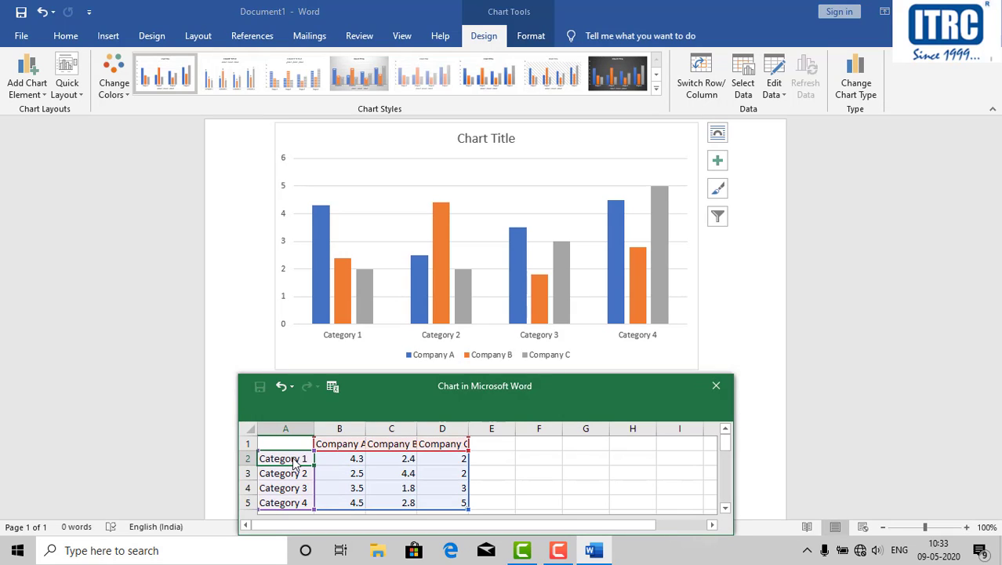
pyautogui.write('Jan')
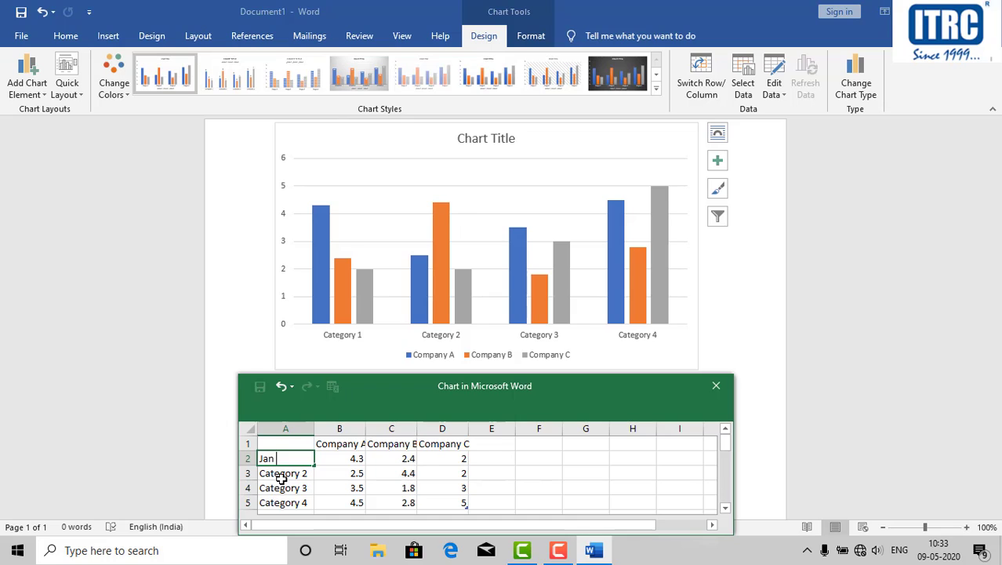
pyautogui.click(284, 476)
pyautogui.write('F')
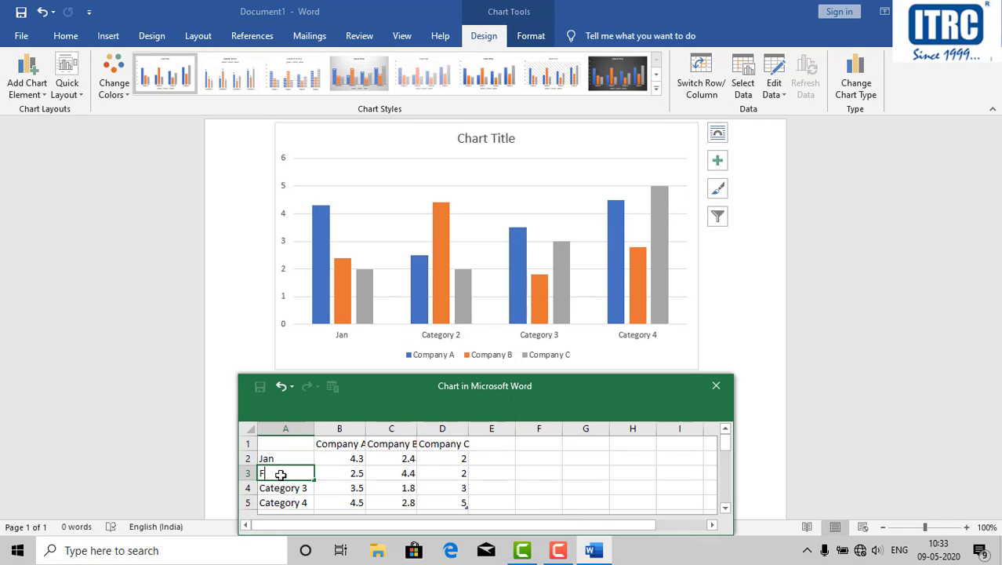
pyautogui.write('eb')
pyautogui.click(282, 491)
pyautogui.write('Ma')
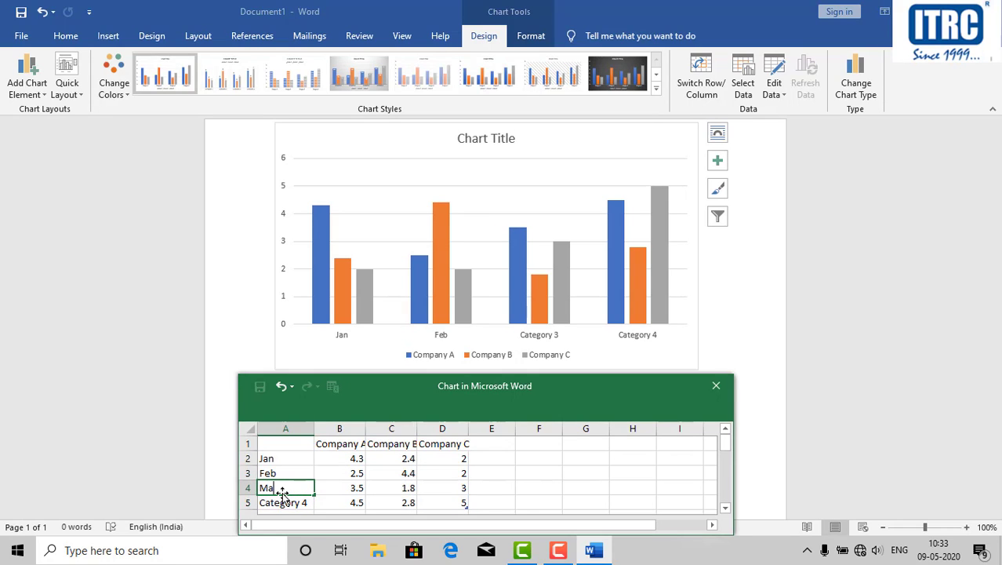
pyautogui.write('rch')
pyautogui.click(285, 502)
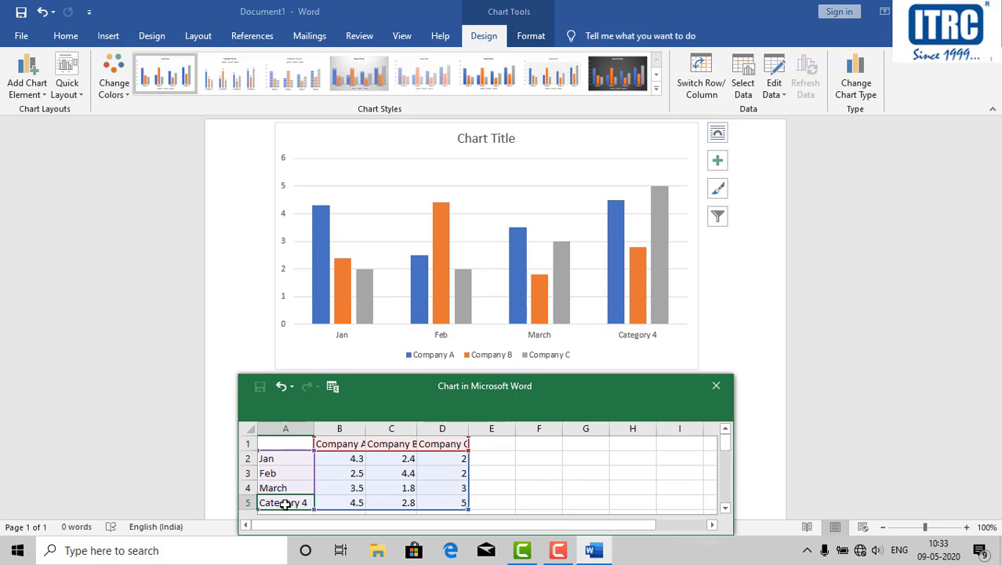
pyautogui.write('April')
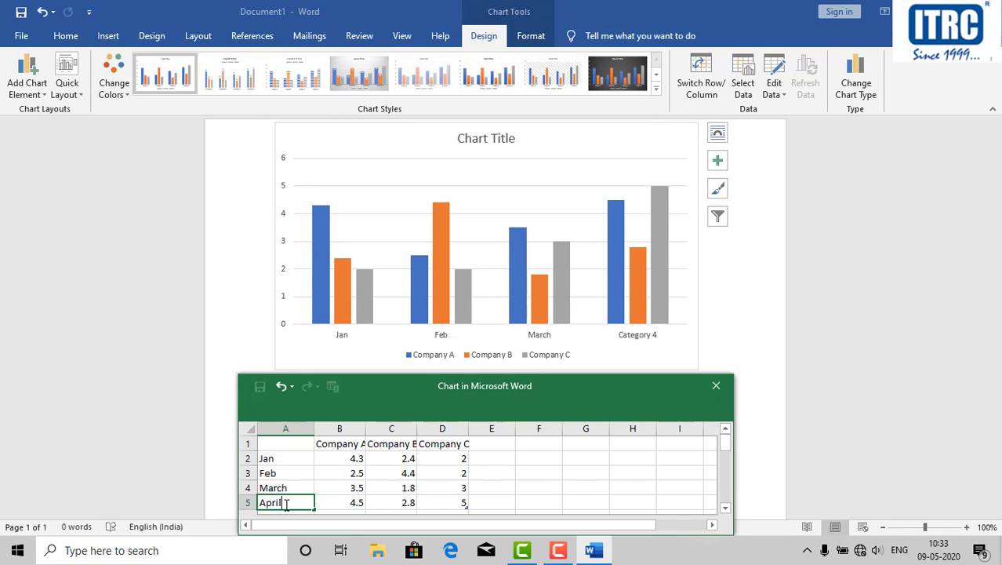
pyautogui.click(523, 487)
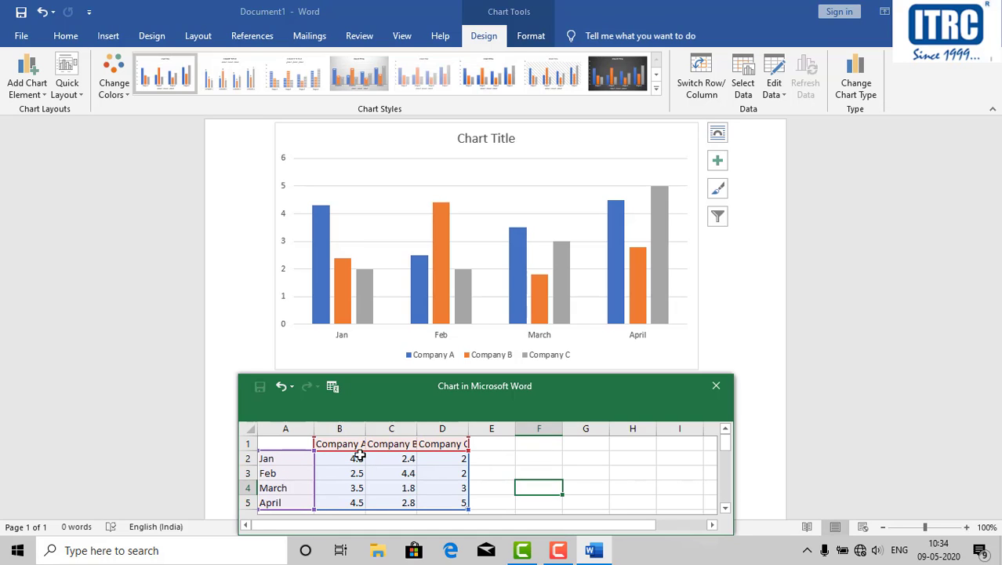
# - Enter the Jan values in the chart data: 70000 for Company A, 60000 for Company B and 100000 for Company C
pyautogui.moveTo(362, 443)
pyautogui.mouseDown()
pyautogui.moveTo(345, 455)
pyautogui.moveTo(373, 455)
pyautogui.mouseUp()
pyautogui.click(343, 458)
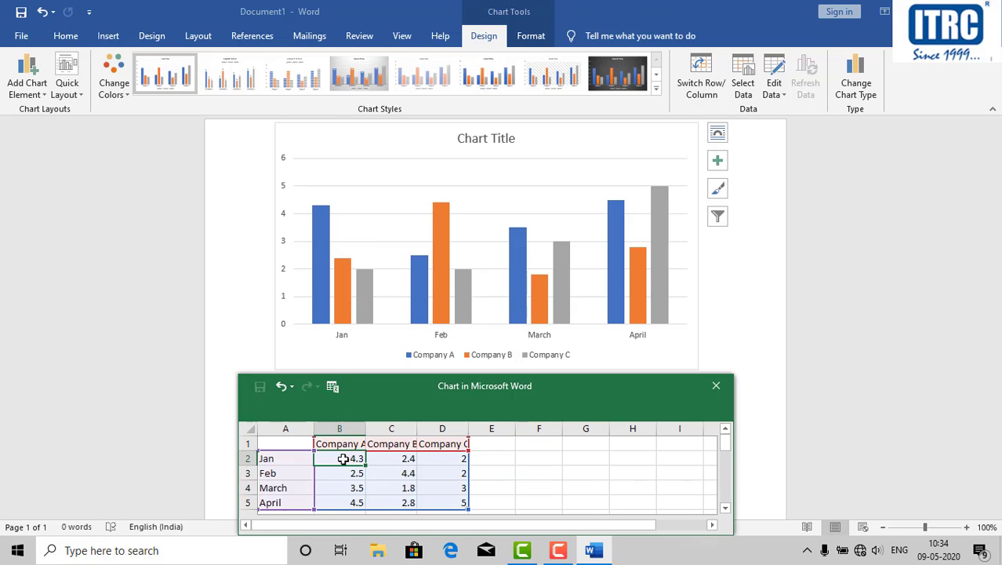
pyautogui.write('2700')
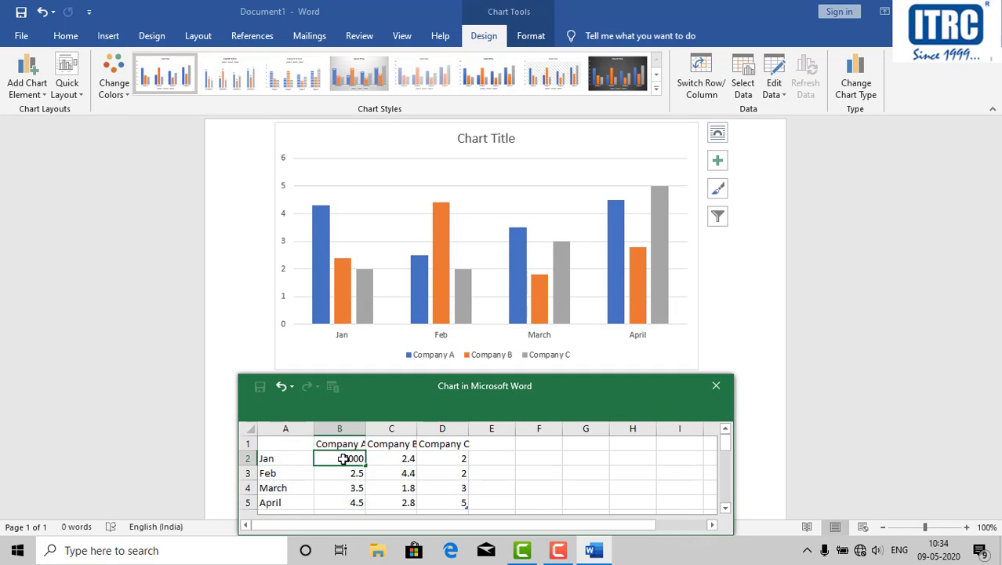
pyautogui.write('0')
pyautogui.click(399, 458)
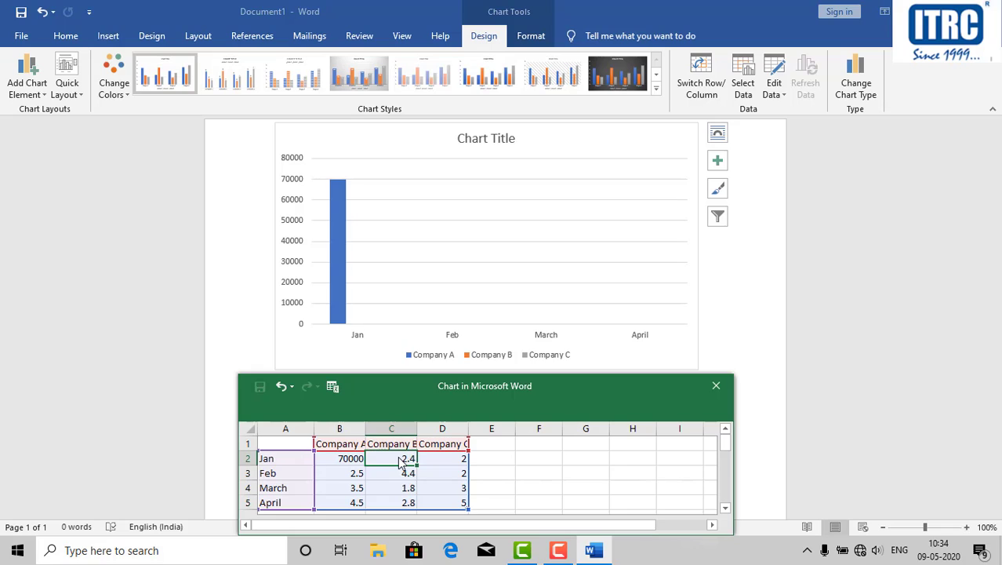
pyautogui.write('600')
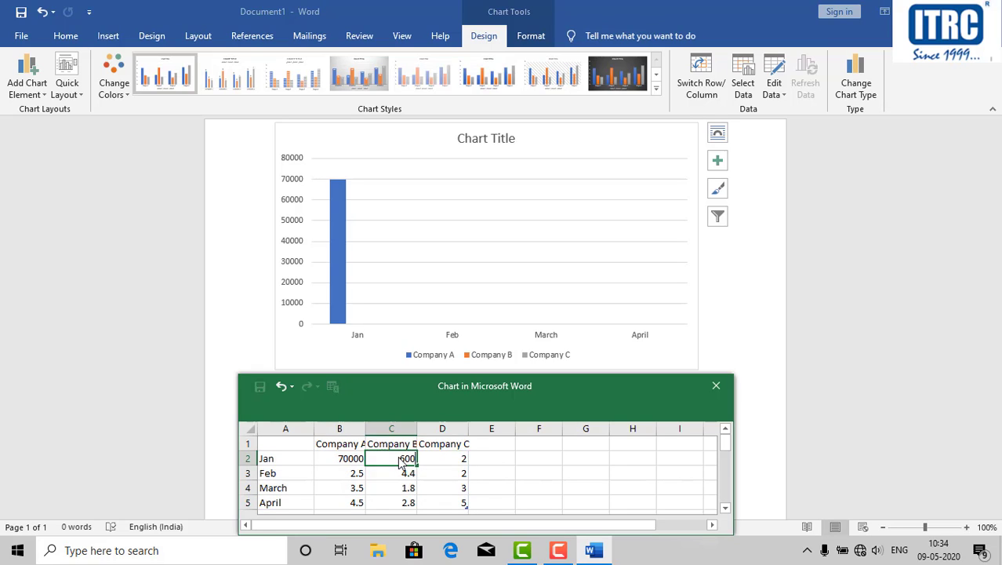
pyautogui.write('00')
pyautogui.click(431, 459)
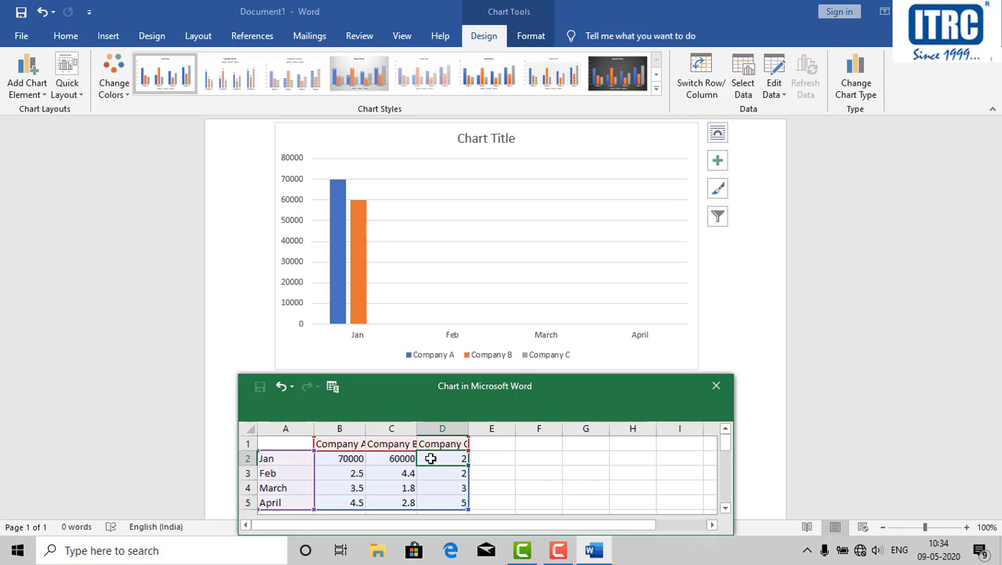
pyautogui.write('1')
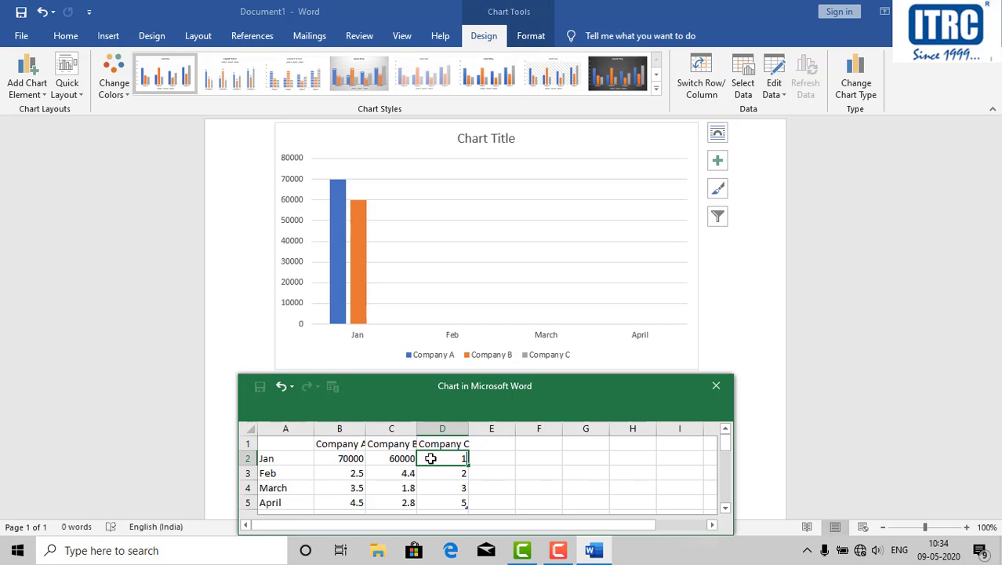
pyautogui.write('00000')
# - Enter the Feb values 50000 for Company A and 80000 for Company B in the chart data
pyautogui.click(335, 473)
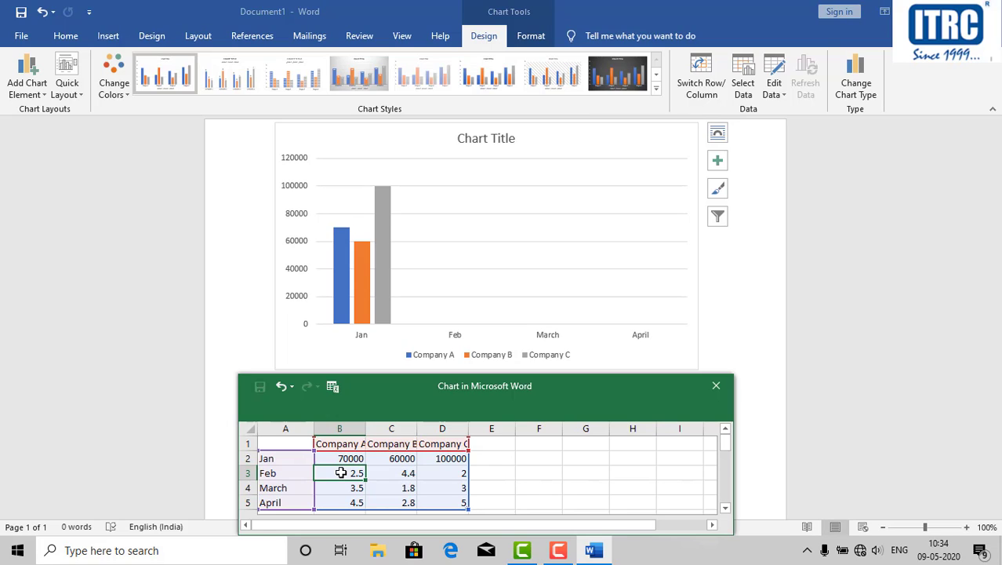
pyautogui.write('500')
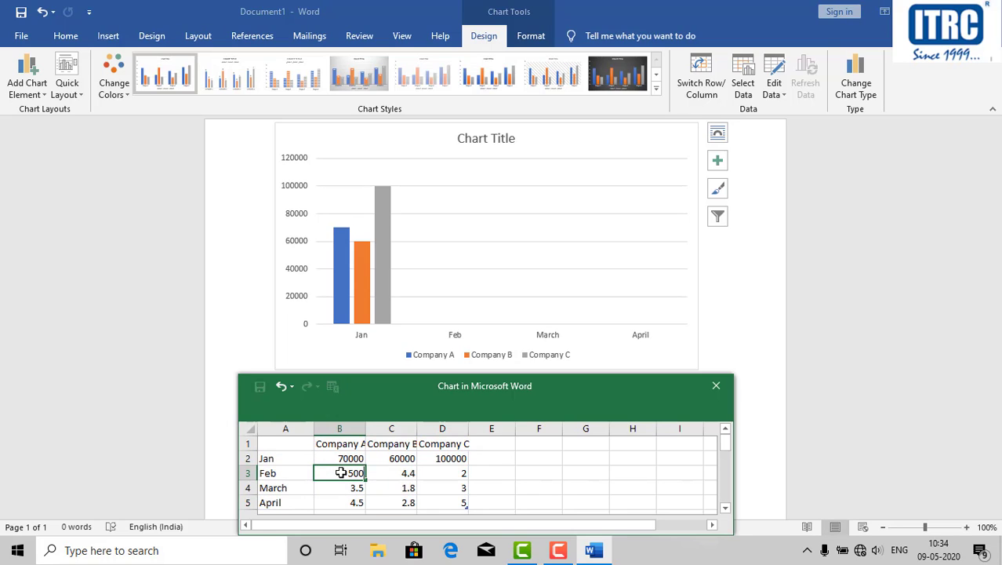
pyautogui.write('00')
pyautogui.click(391, 473)
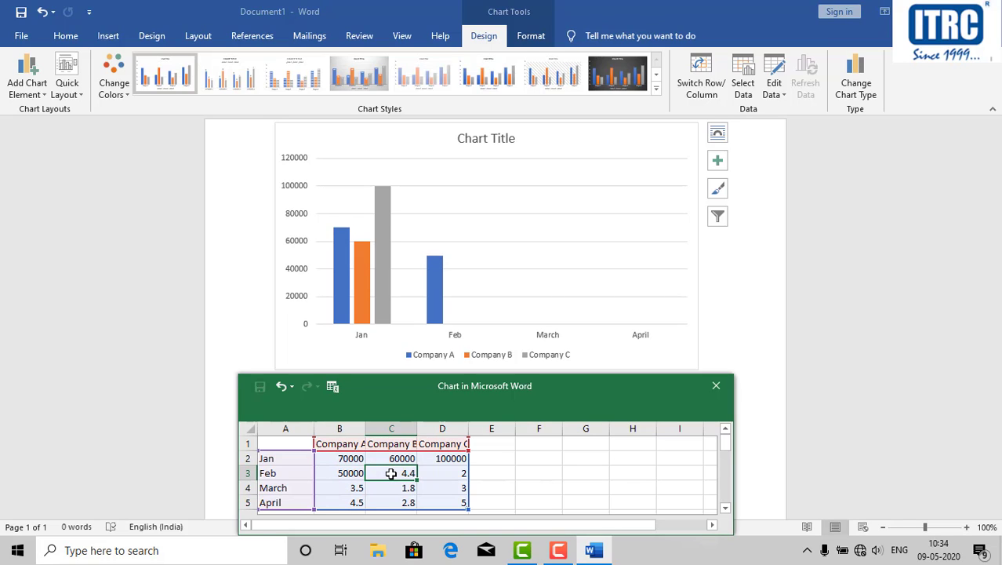
pyautogui.write('80000')
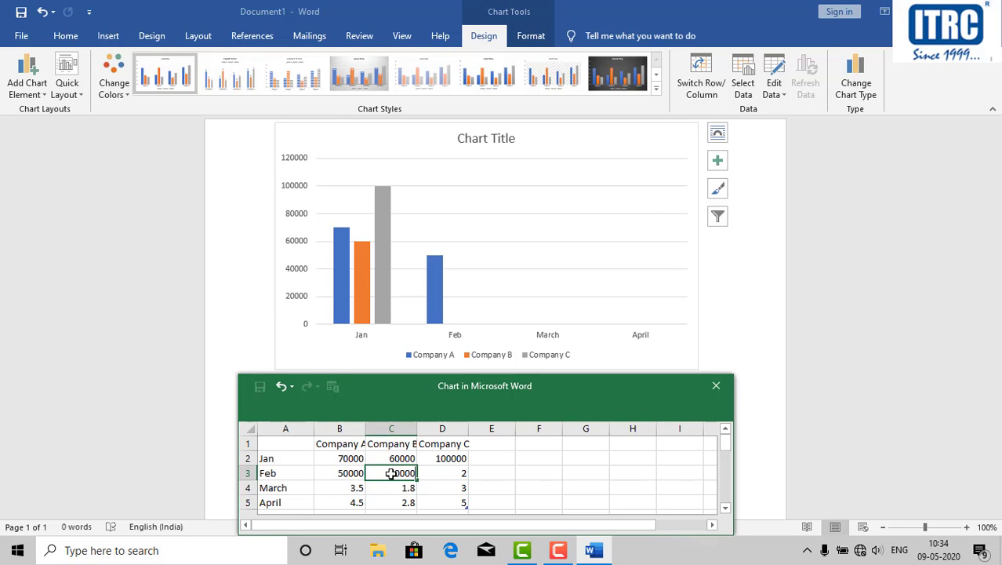
pyautogui.click(531, 473)
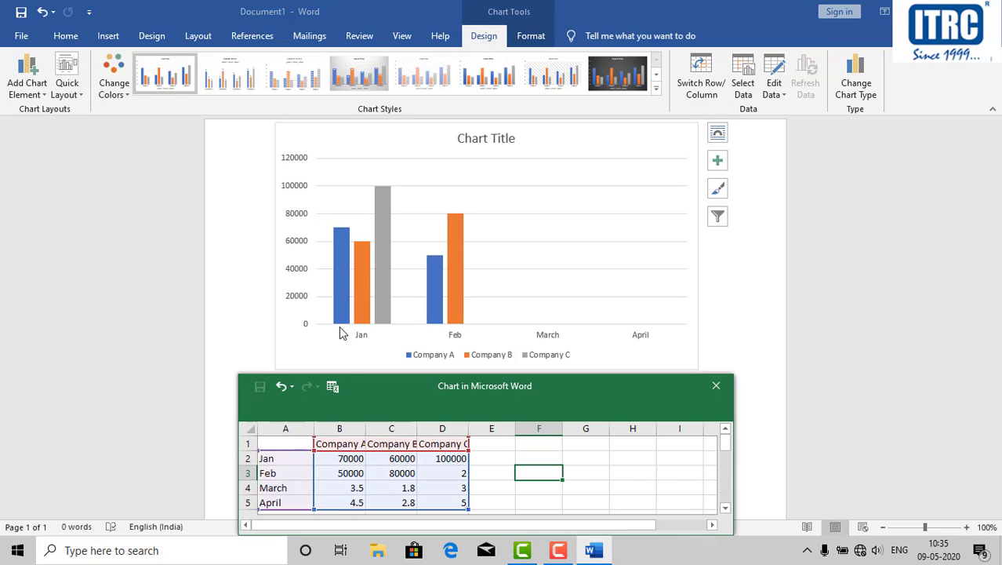
# - Widen columns B to D of the chart's data sheet to fit the full company headers
pyautogui.click(351, 461)
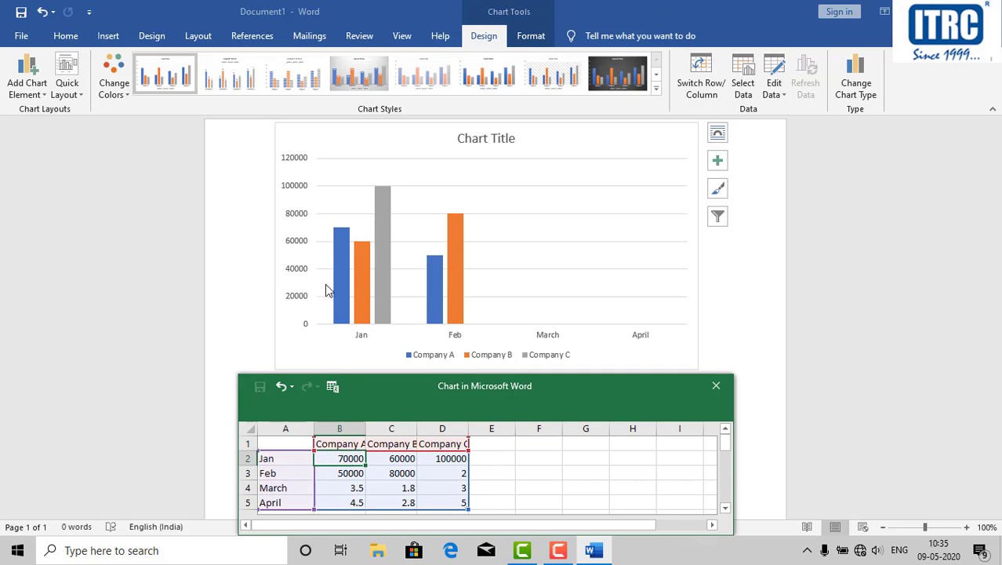
pyautogui.moveTo(366, 430); pyautogui.dragTo(377, 430)
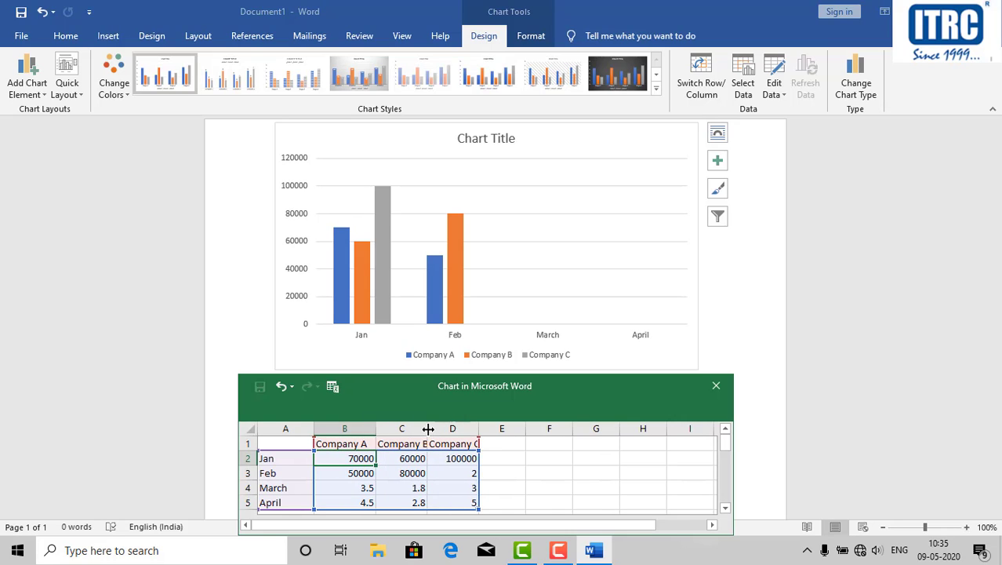
pyautogui.moveTo(428, 429); pyautogui.dragTo(511, 428)
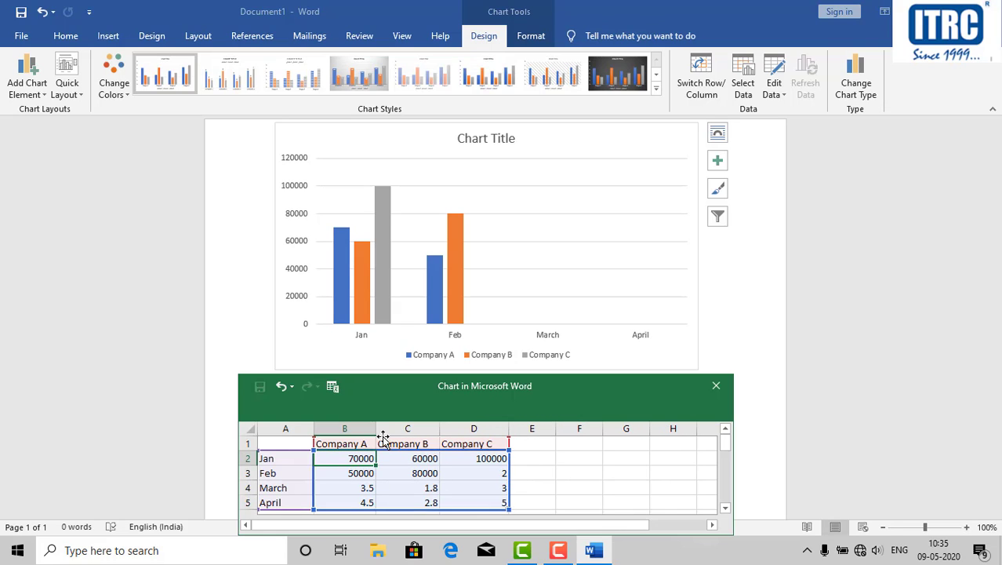
pyautogui.moveTo(385, 429); pyautogui.dragTo(385, 428)
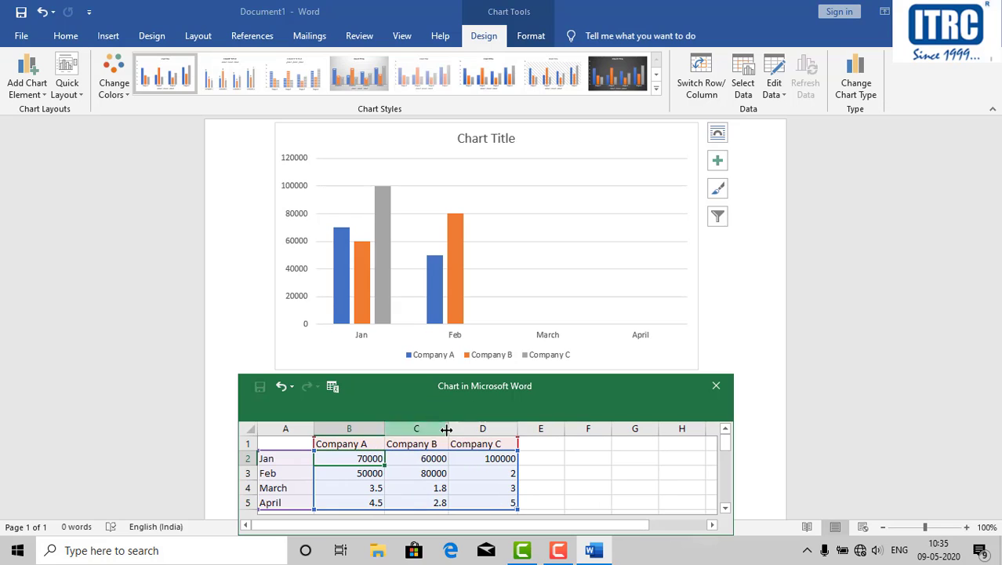
pyautogui.moveTo(450, 428); pyautogui.dragTo(463, 429)
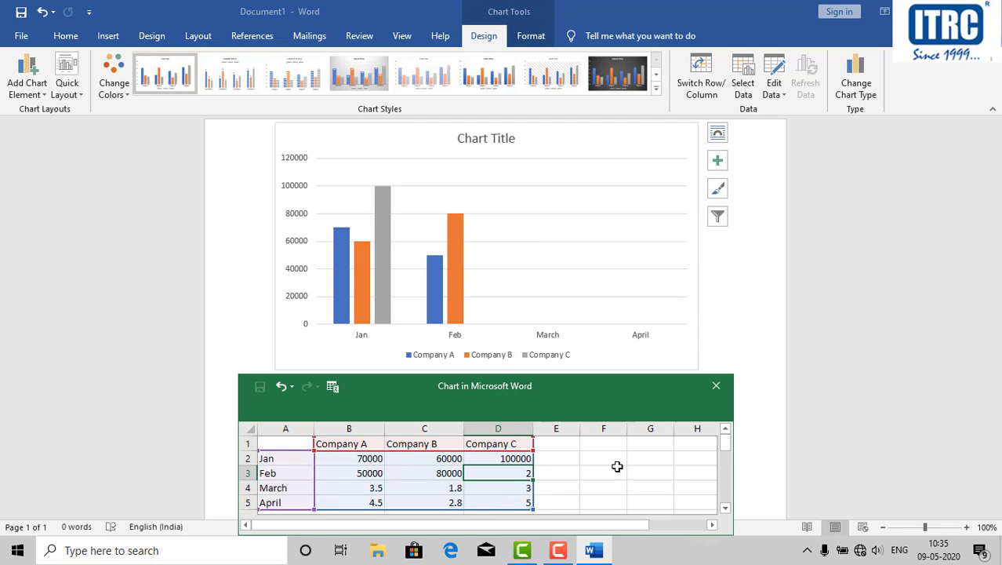
# - Enter 90000 as Company C's Feb value and the March values 80000, 30000 and 40000 for Companies A, B and C
pyautogui.write('9000')
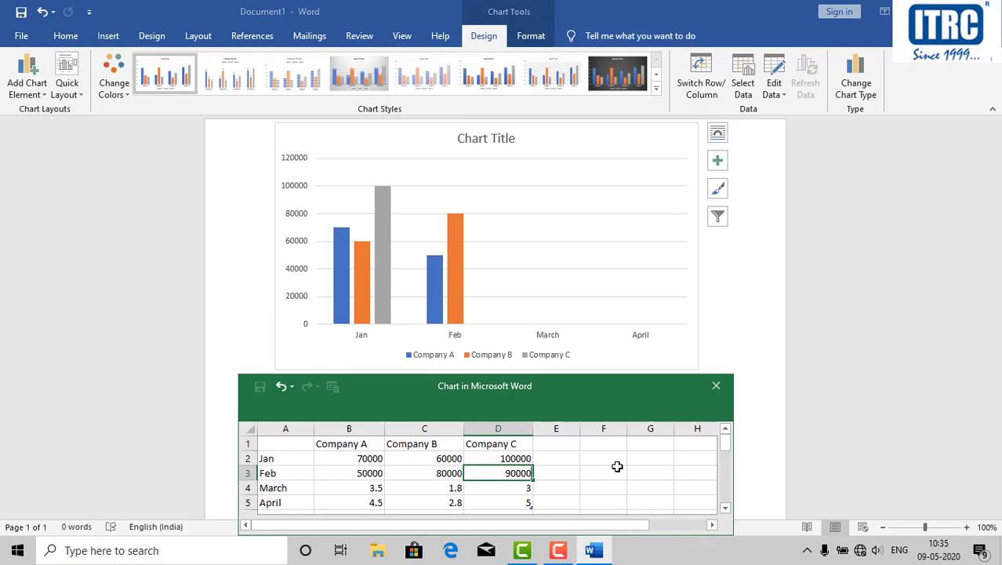
pyautogui.write('0')
pyautogui.click(351, 487)
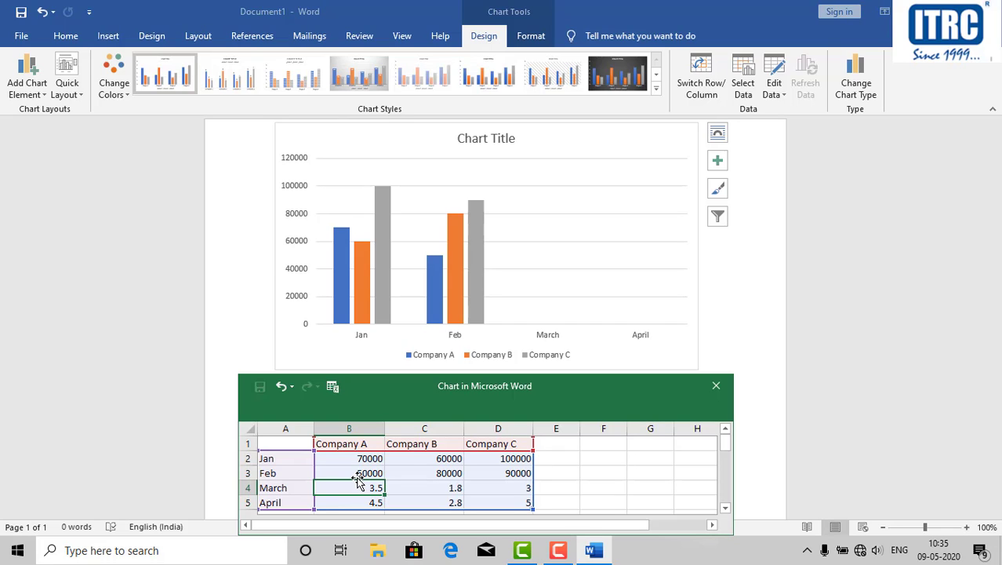
pyautogui.write('8')
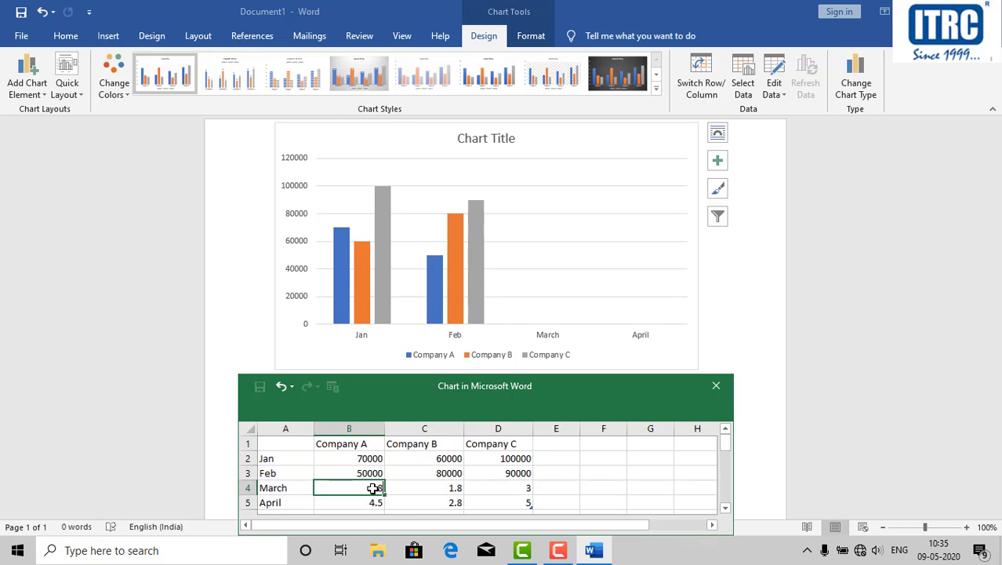
pyautogui.write('0000')
pyautogui.click(416, 488)
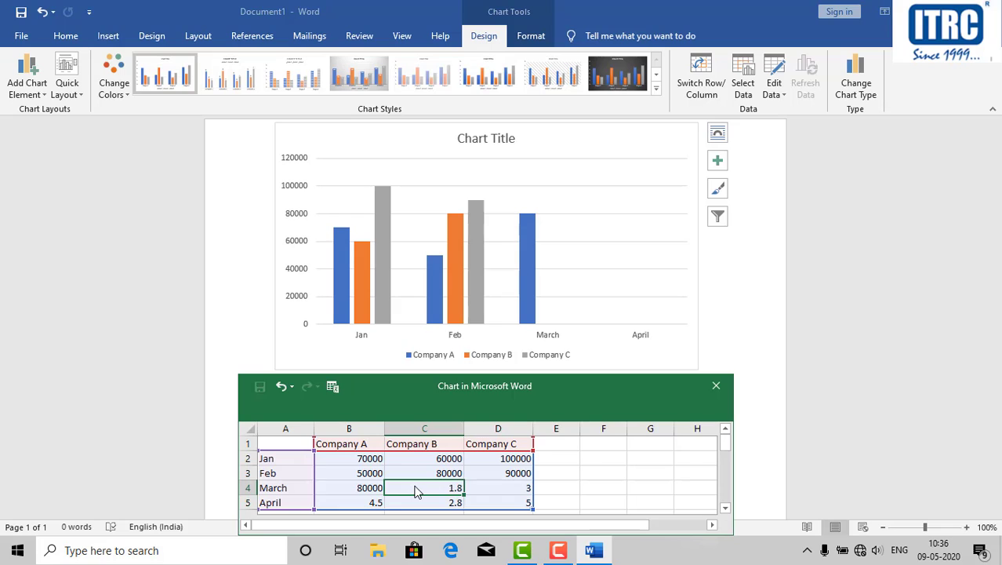
pyautogui.write('30000')
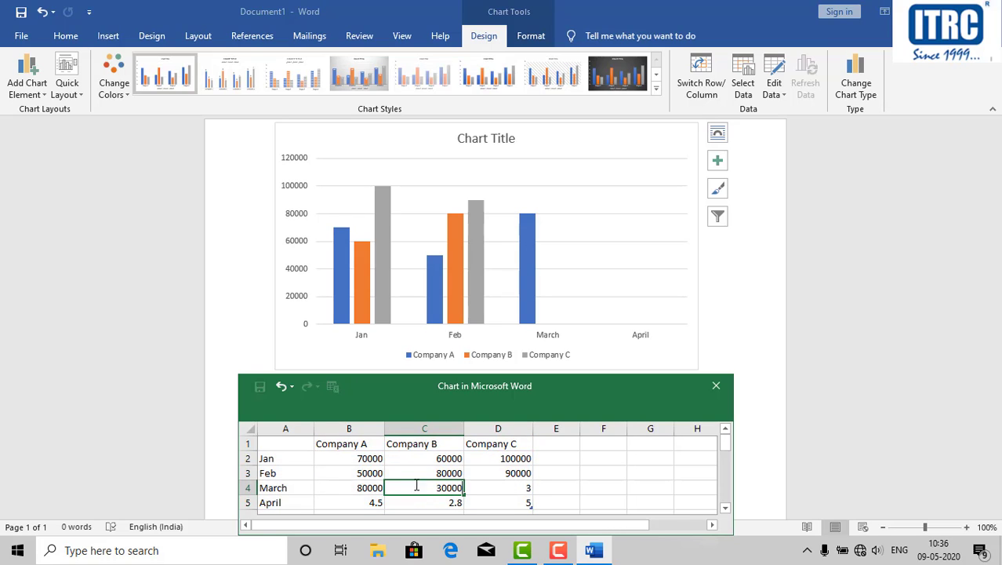
pyautogui.click(492, 488)
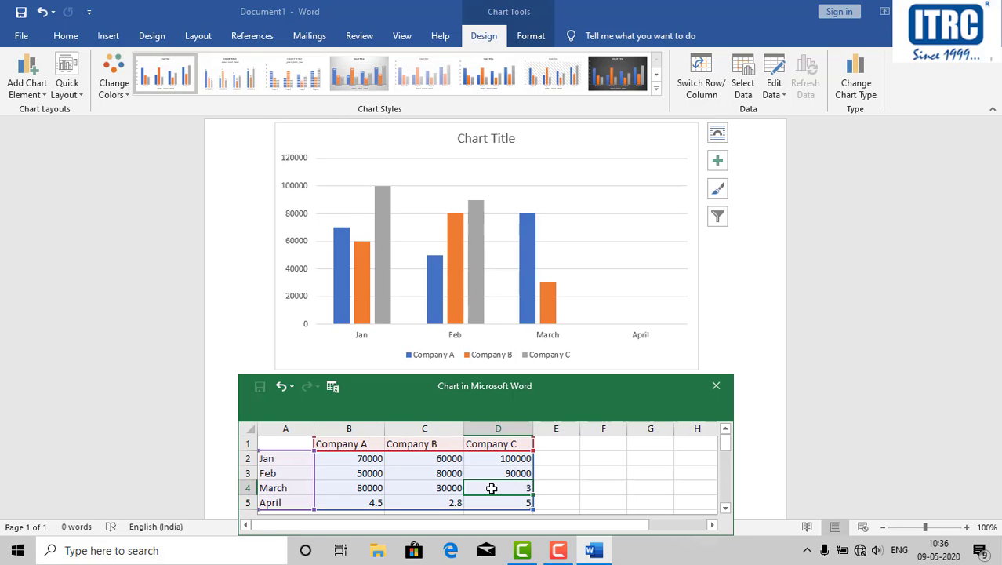
pyautogui.write('40000')
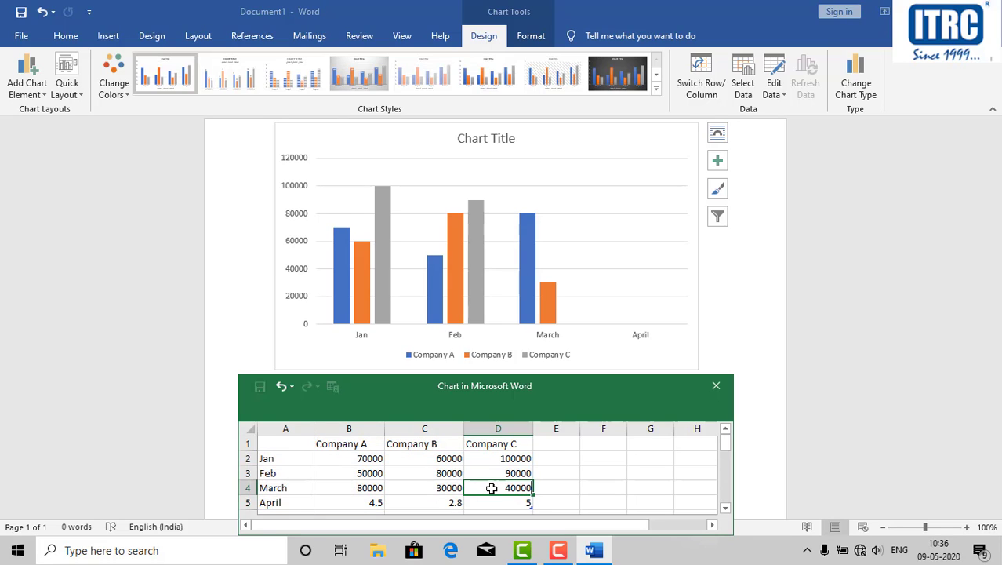
# - Enter the April values in the chart data: 90000 for Company A, 50000 for Company B and 35000 for Company C
pyautogui.click(365, 504)
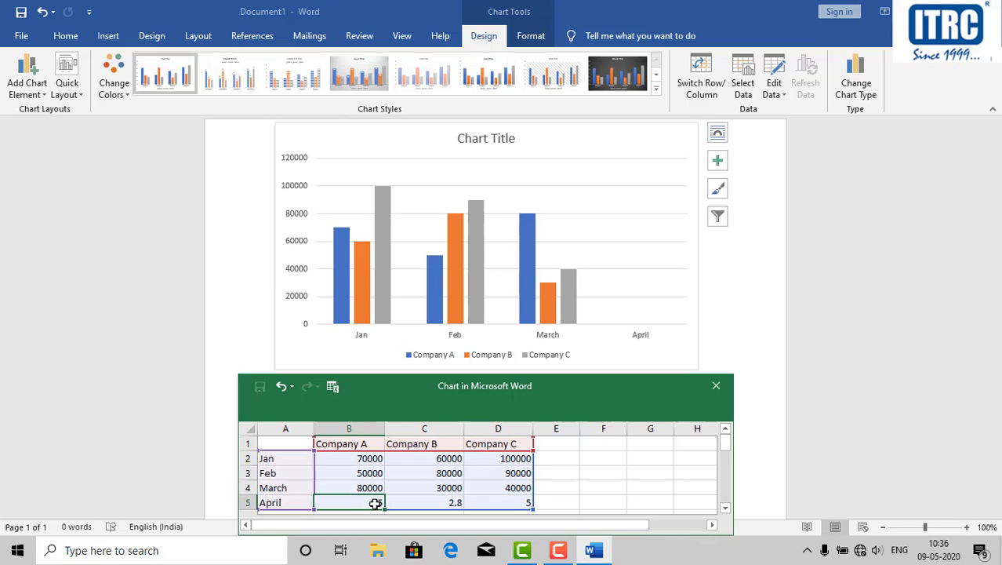
pyautogui.doubleClick(376, 504)
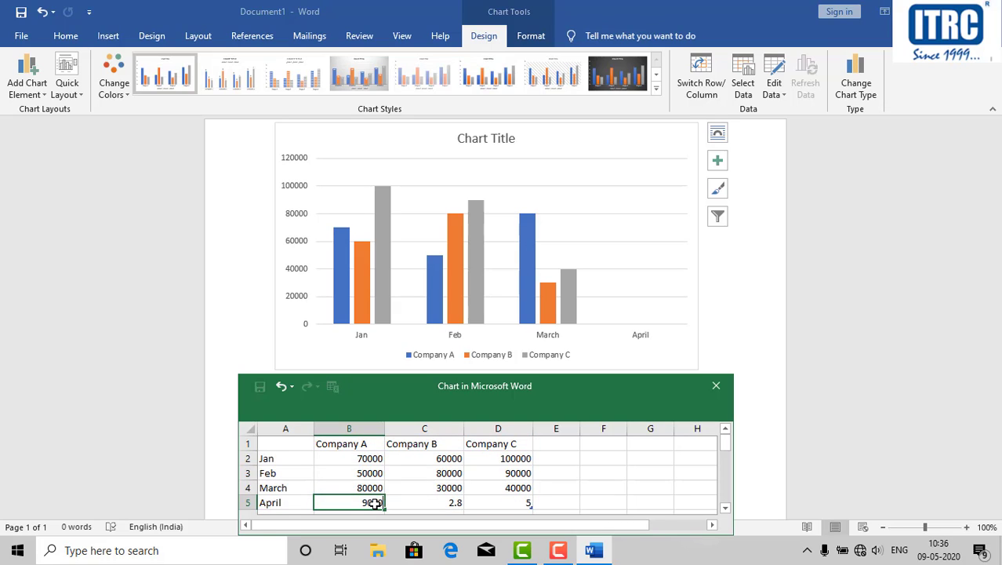
pyautogui.write('90000')
pyautogui.click(428, 506)
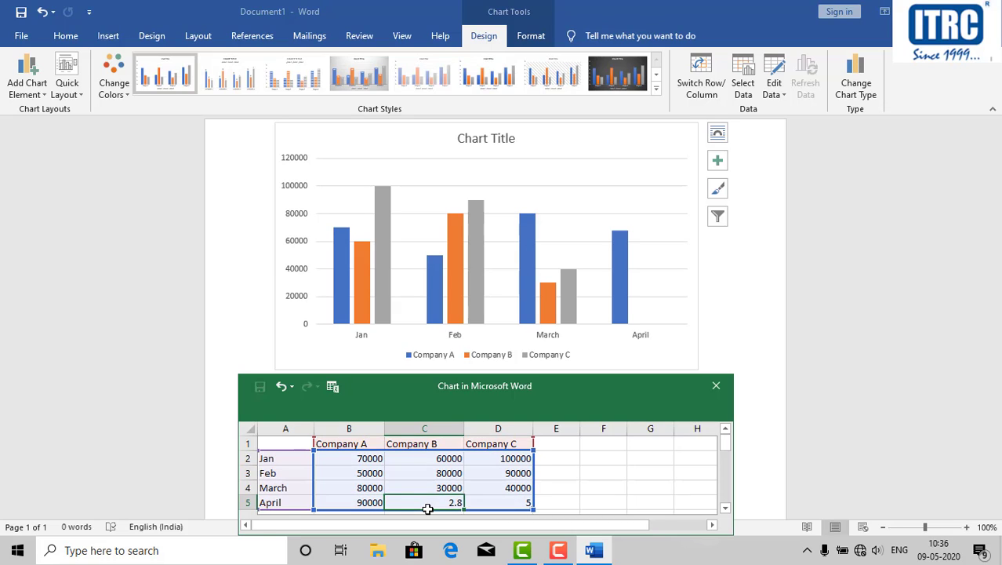
pyautogui.write('50000')
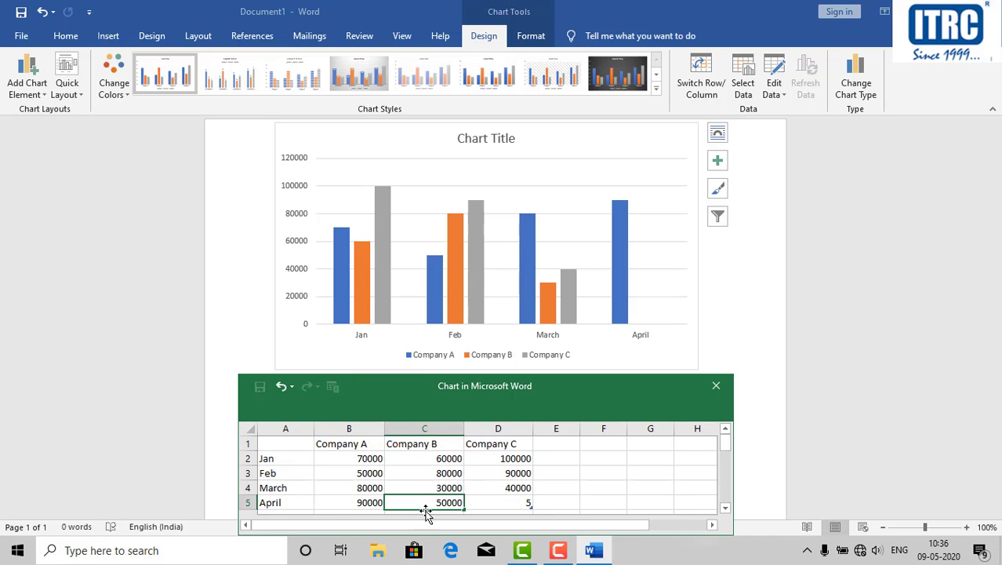
pyautogui.click(489, 506)
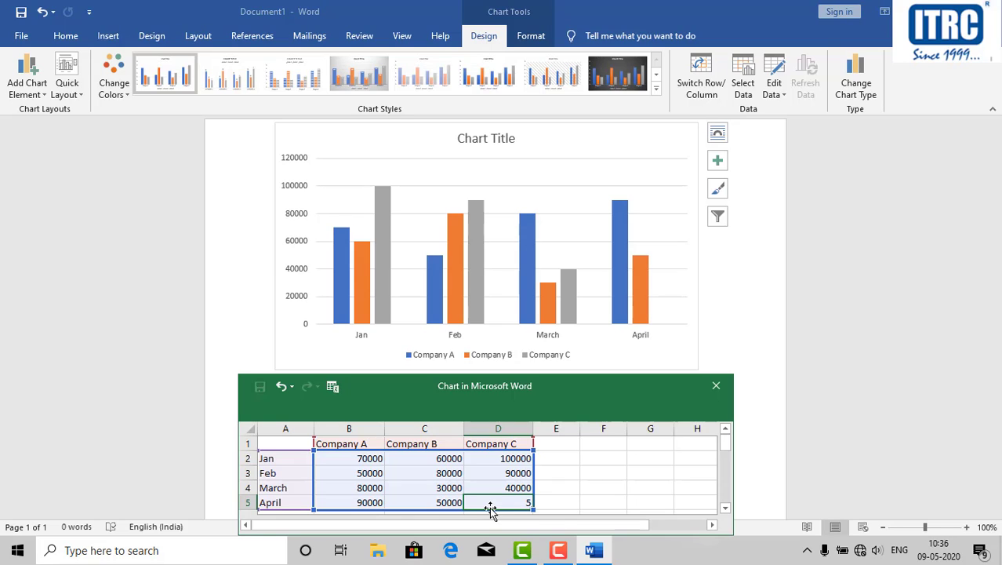
pyautogui.write('35000')
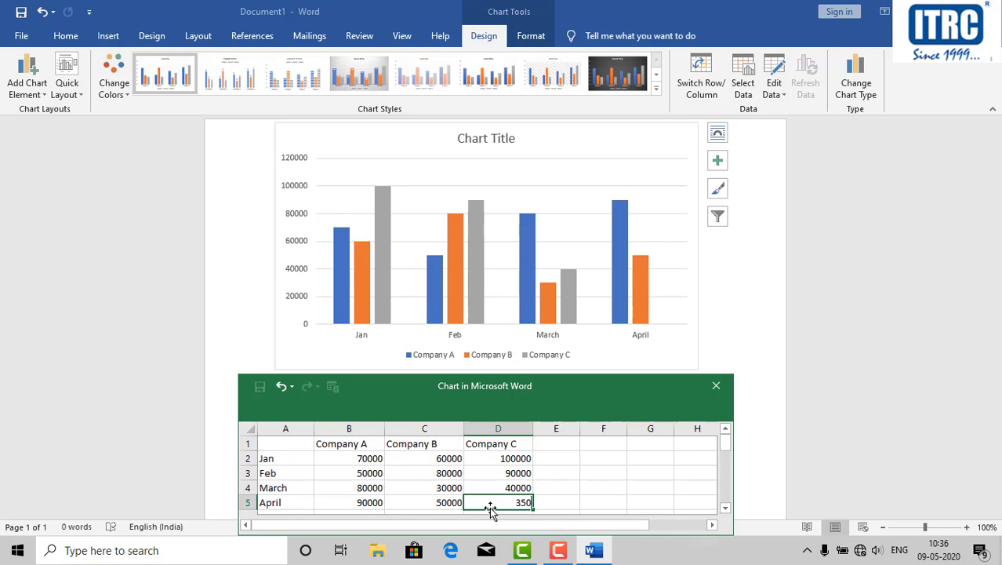
pyautogui.click(572, 500)
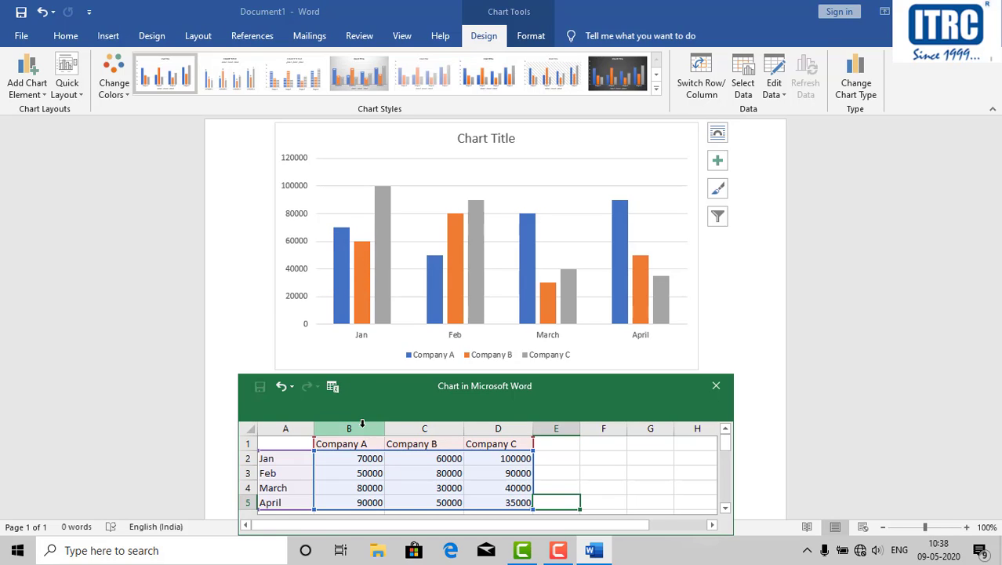
# - Compare each month's company values in the data sheet with the matching columns in the chart
pyautogui.click(366, 460)
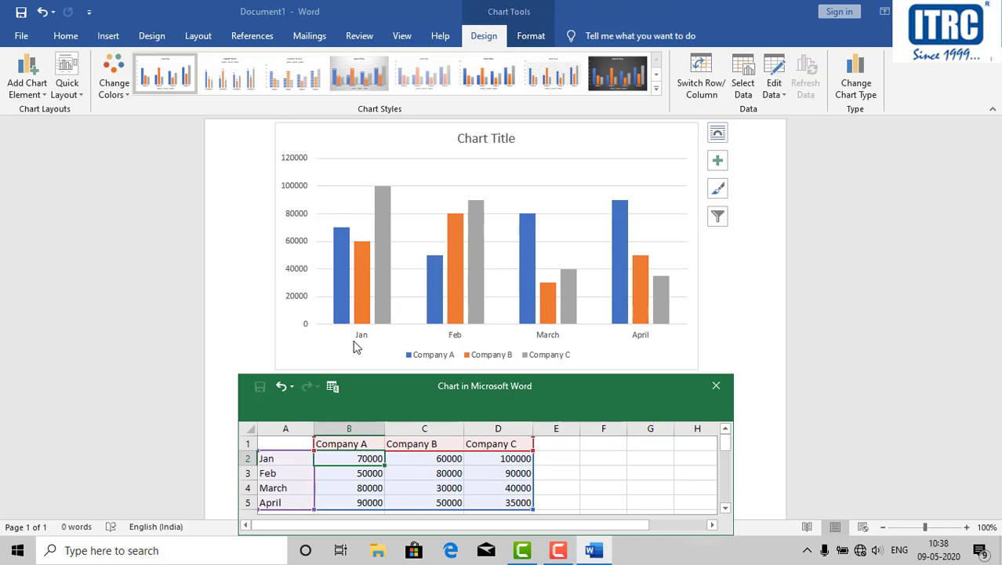
pyautogui.click(416, 461)
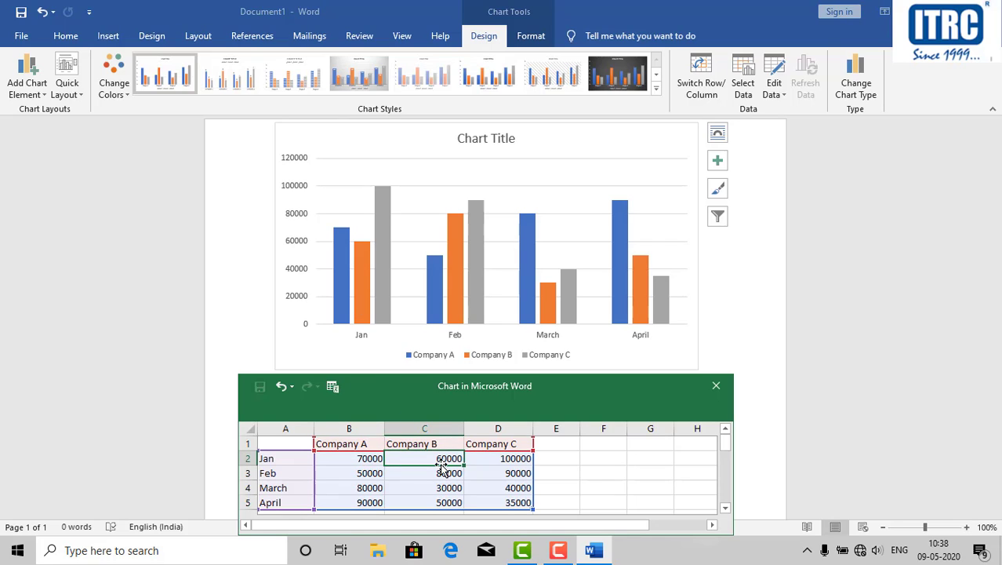
pyautogui.click(282, 473)
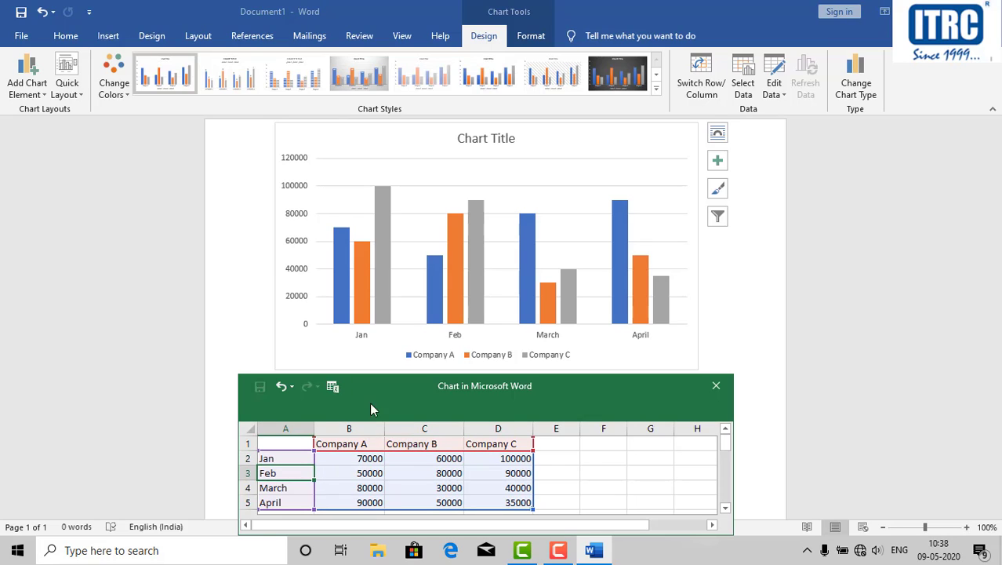
pyautogui.click(502, 476)
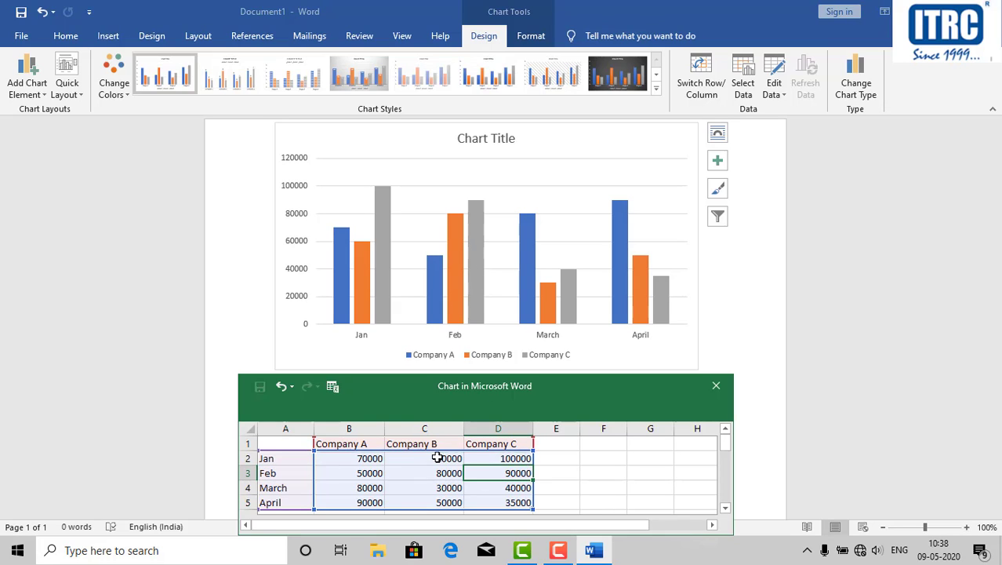
pyautogui.click(441, 478)
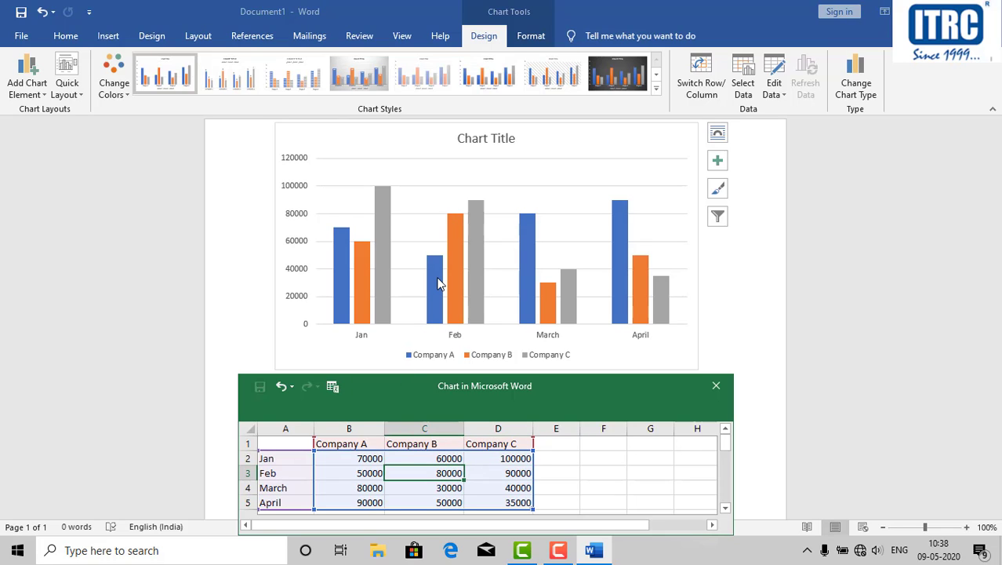
pyautogui.click(363, 472)
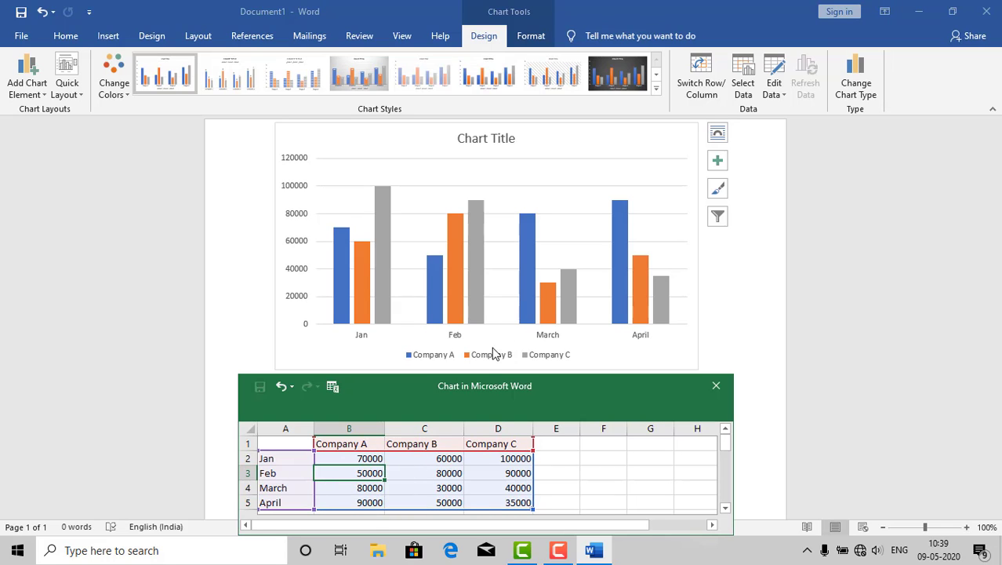
pyautogui.click(333, 487)
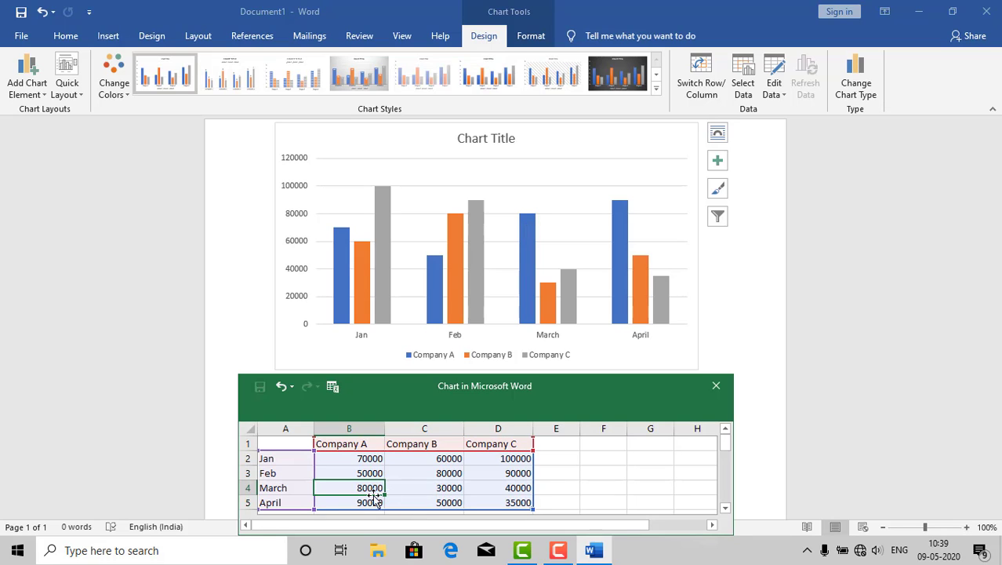
pyautogui.click(502, 484)
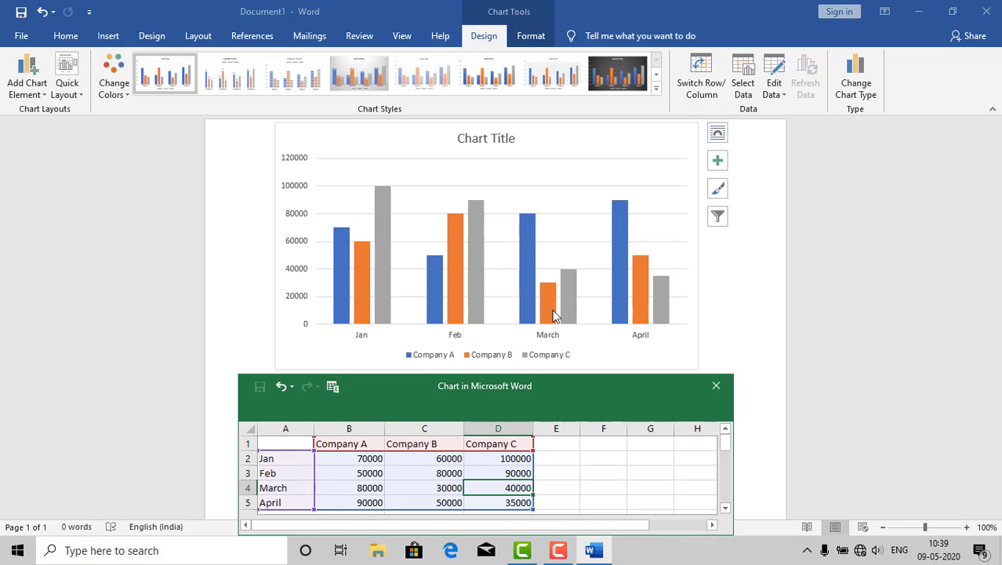
pyautogui.click(445, 490)
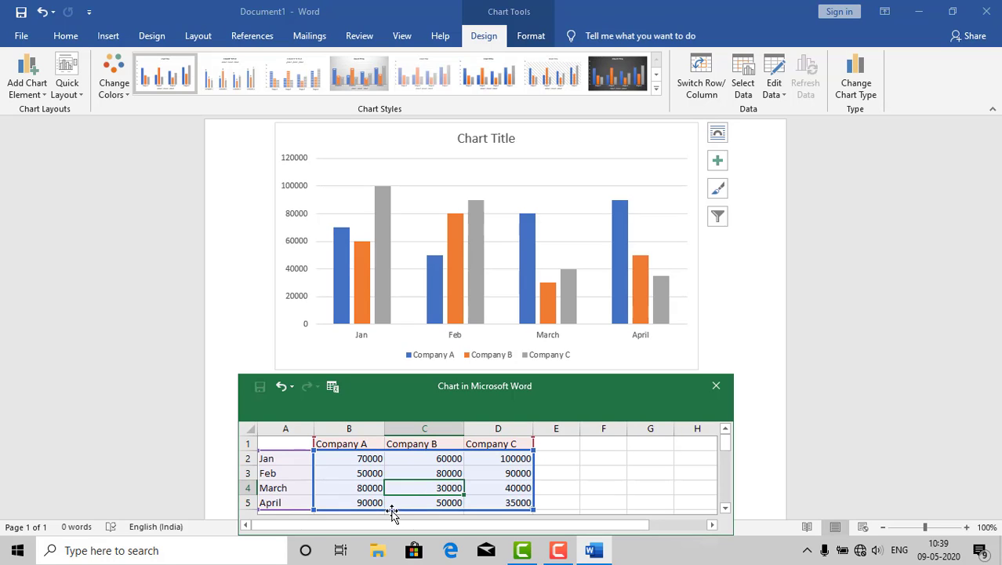
pyautogui.click(617, 246)
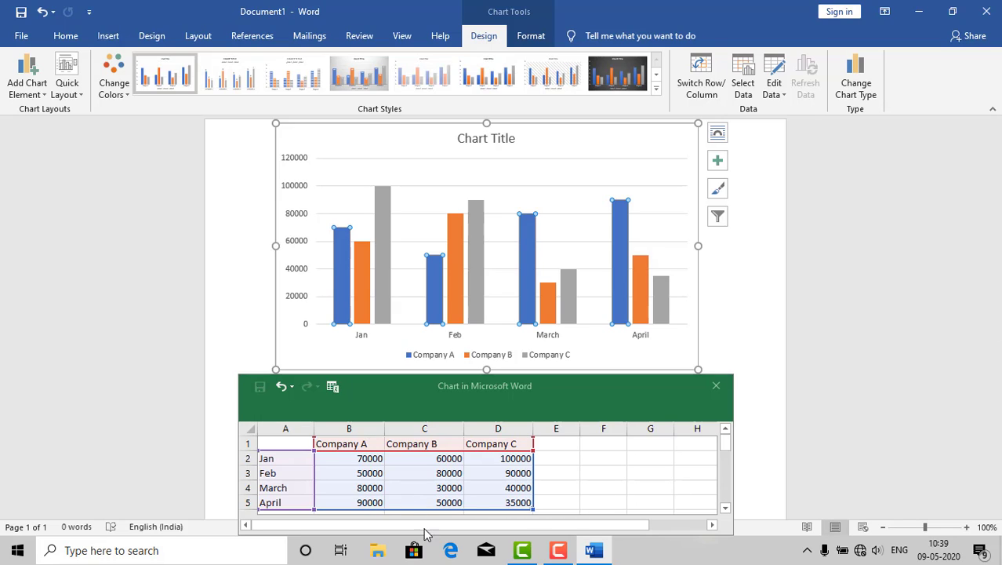
pyautogui.click(450, 506)
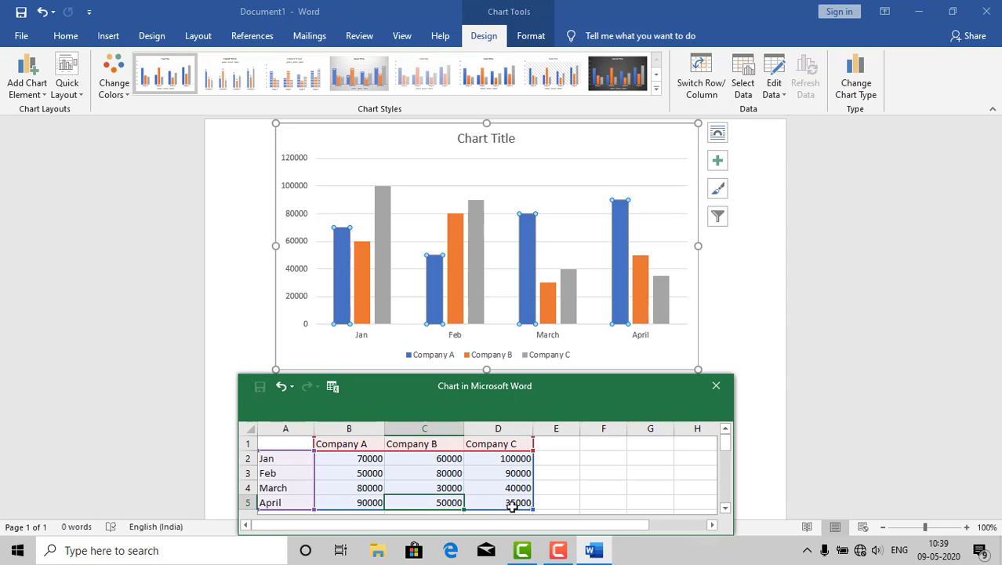
pyautogui.click(511, 505)
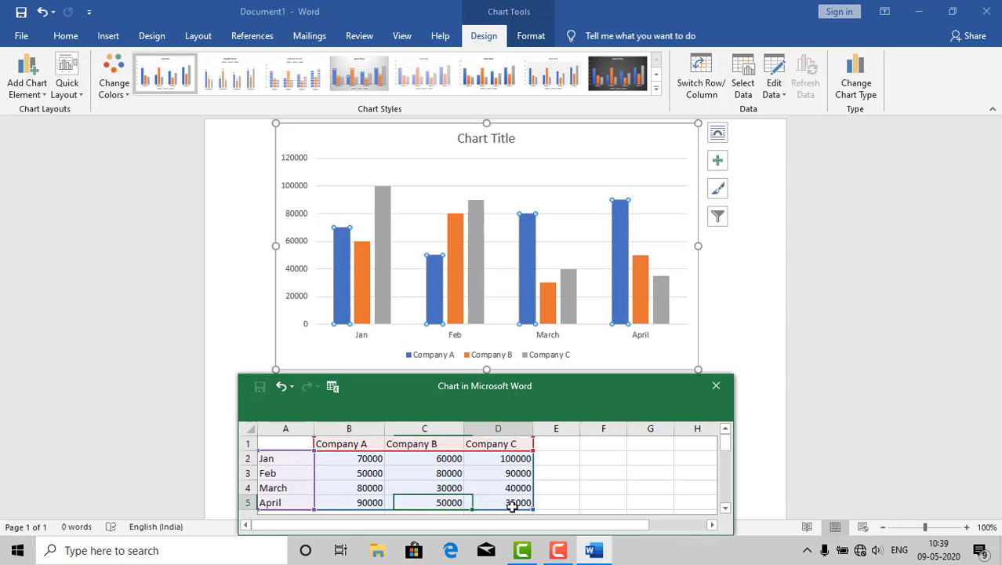
# - Change the clustered column chart to a standard pie chart
pyautogui.click(109, 41)
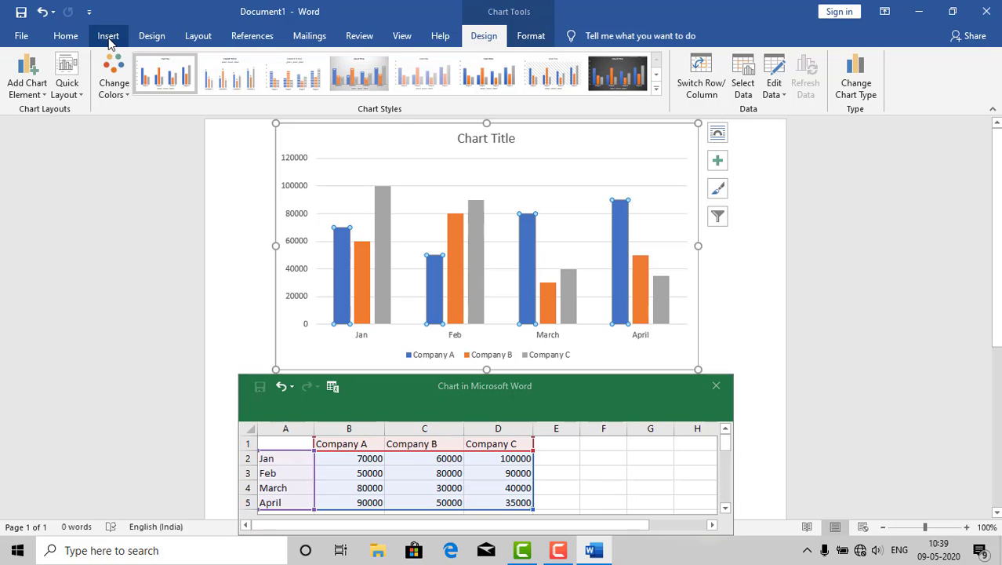
pyautogui.click(151, 39)
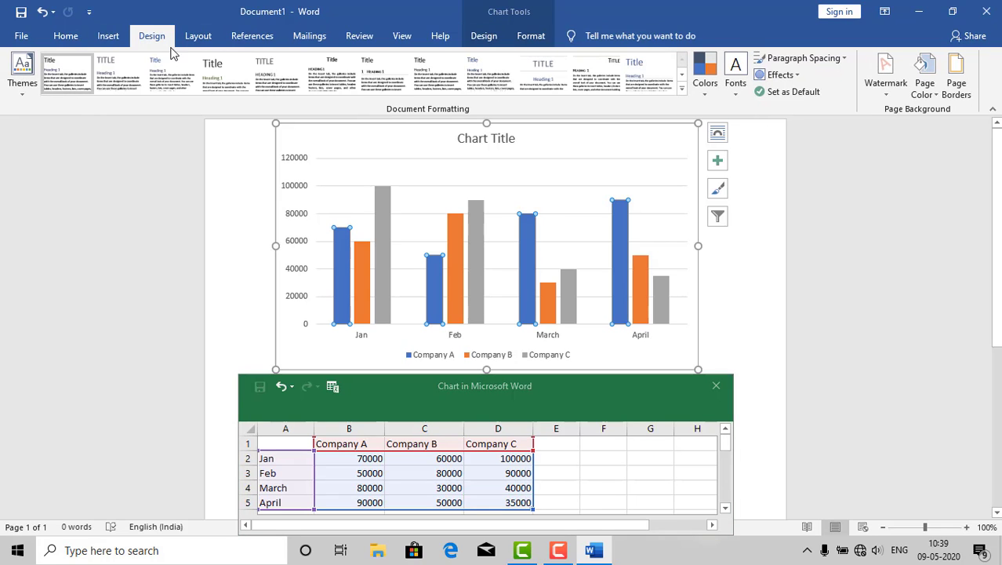
pyautogui.click(116, 39)
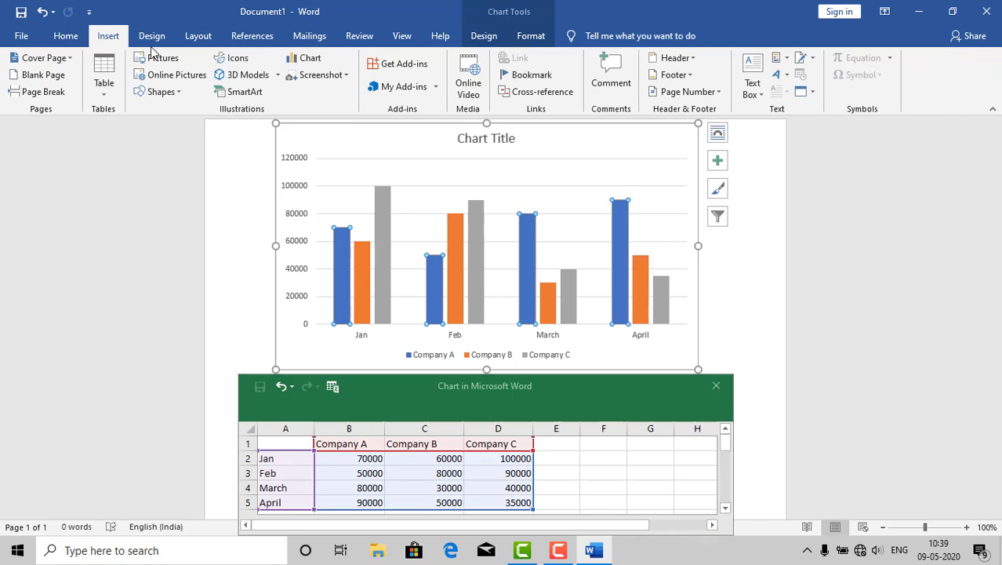
pyautogui.click(312, 57)
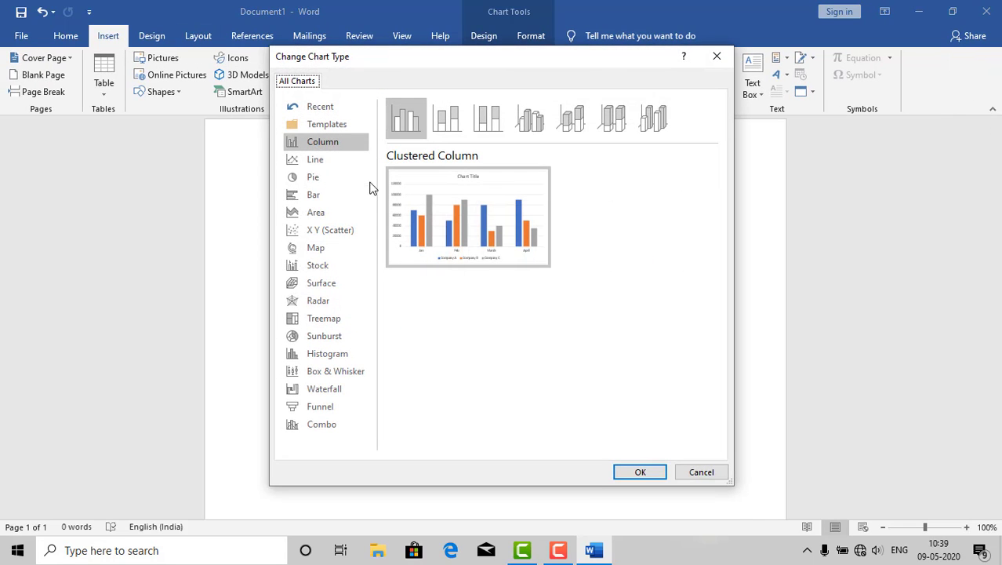
pyautogui.click(311, 179)
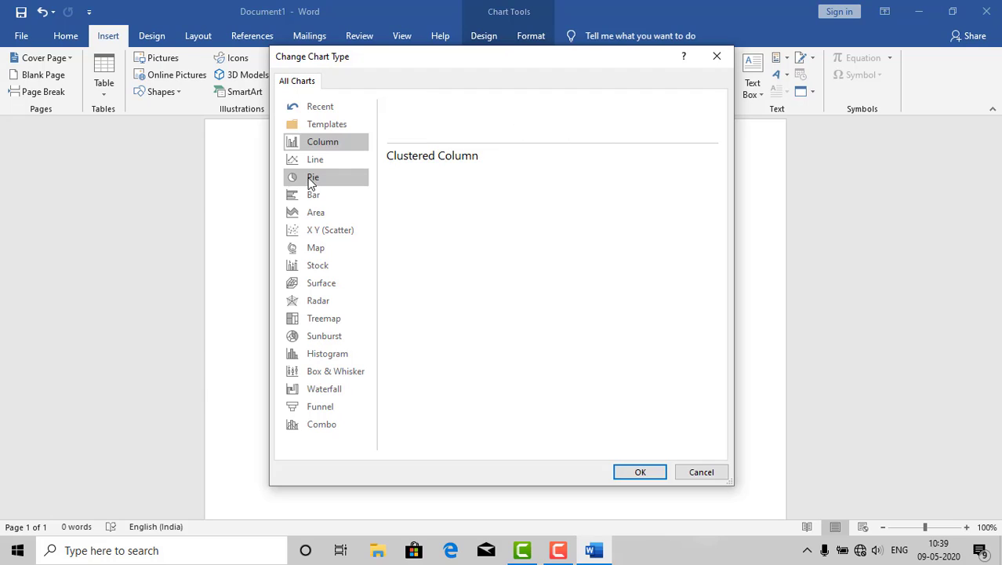
pyautogui.moveTo(416, 204)
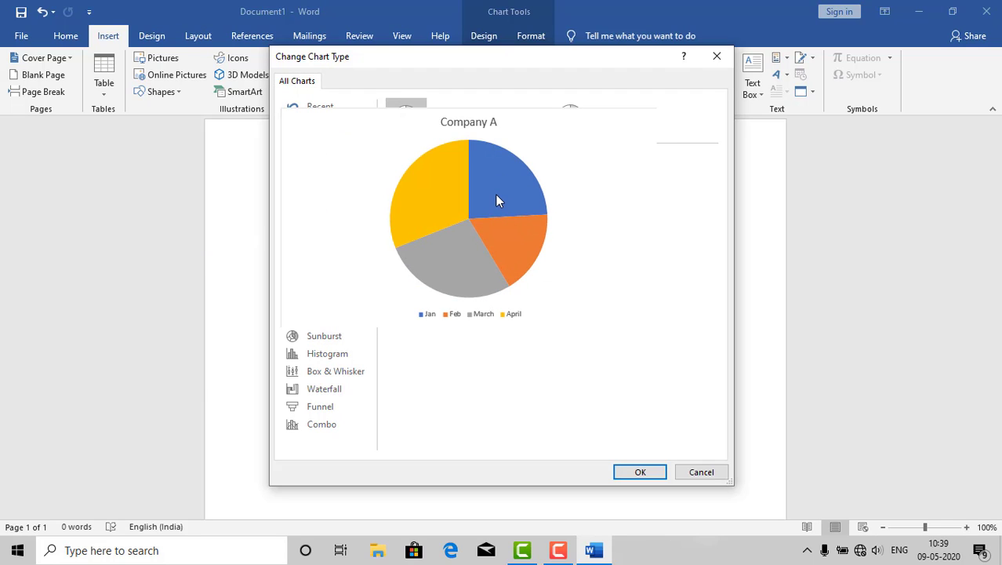
pyautogui.click(639, 474)
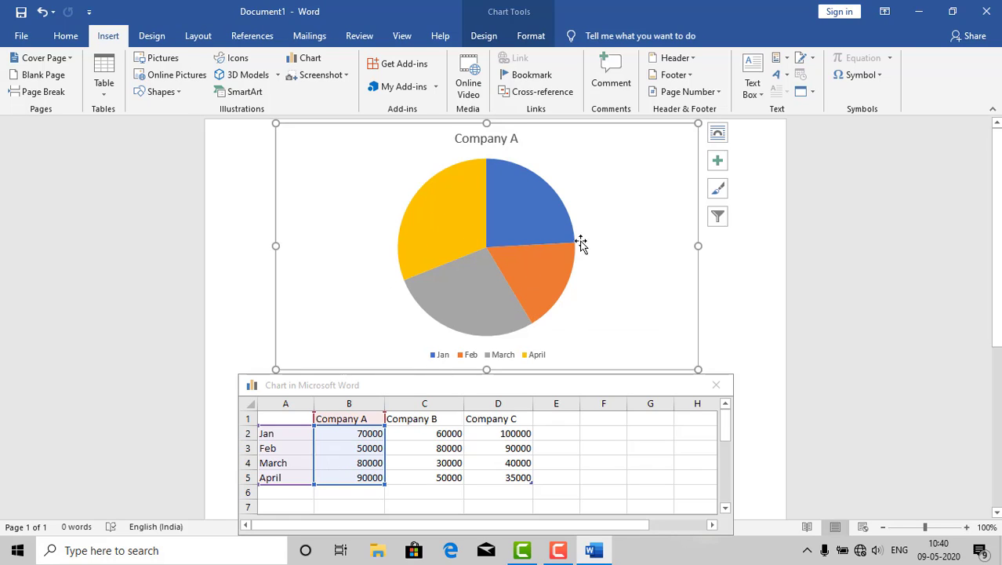
# - Compare the pie chart's monthly slices with the legend entries and Company A's data, and leave the chart deselected
pyautogui.click(531, 356)
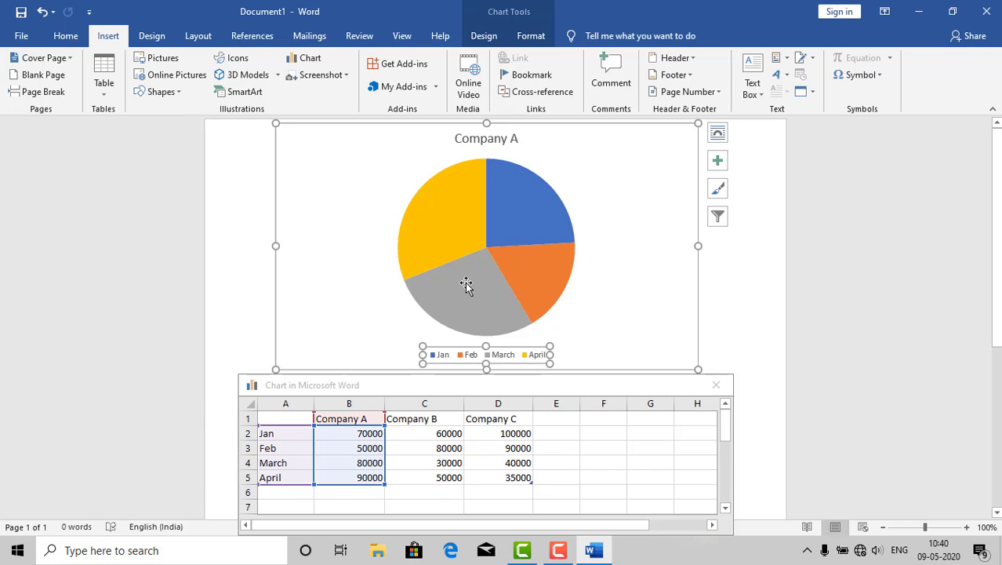
pyautogui.click(441, 235)
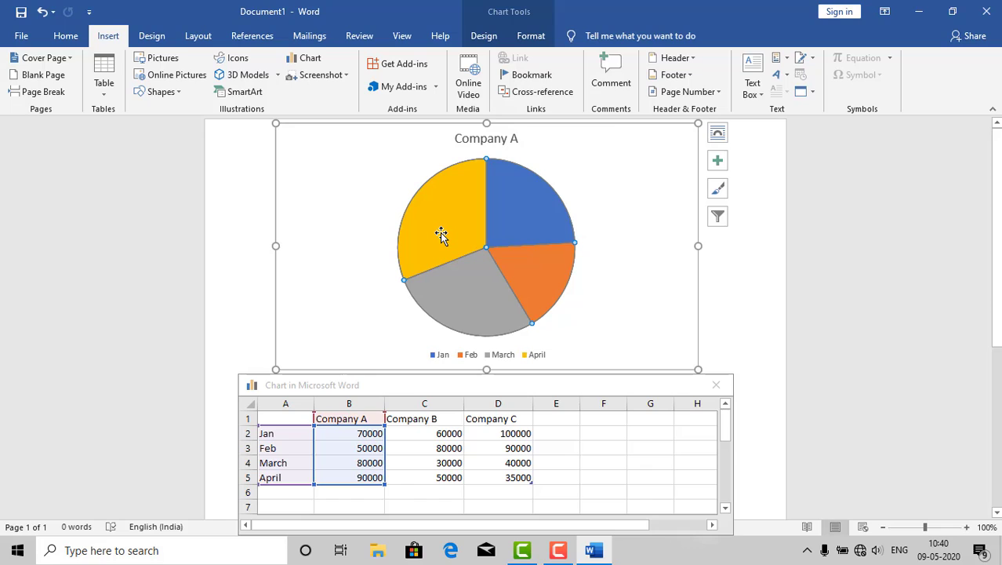
pyautogui.click(496, 355)
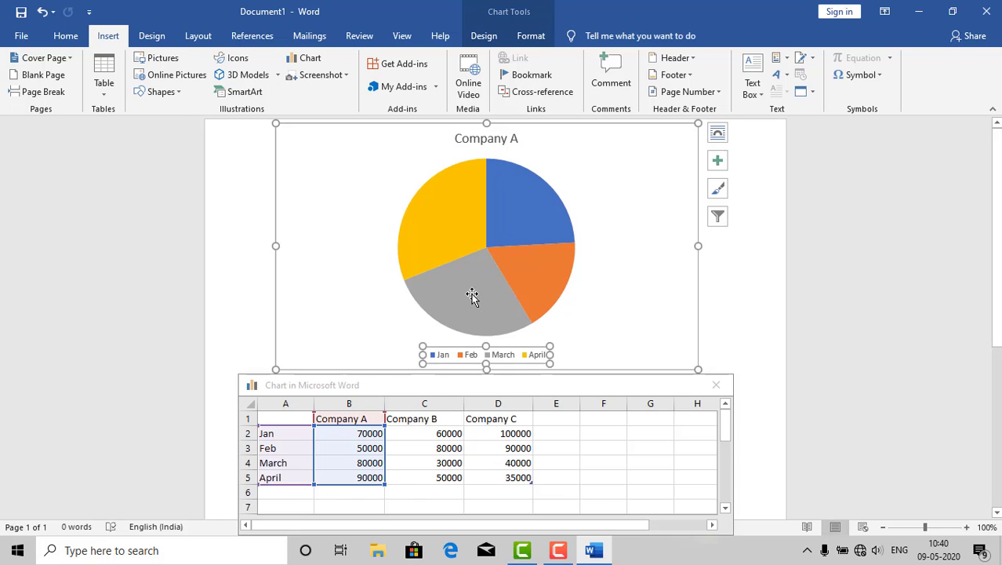
pyautogui.click(471, 296)
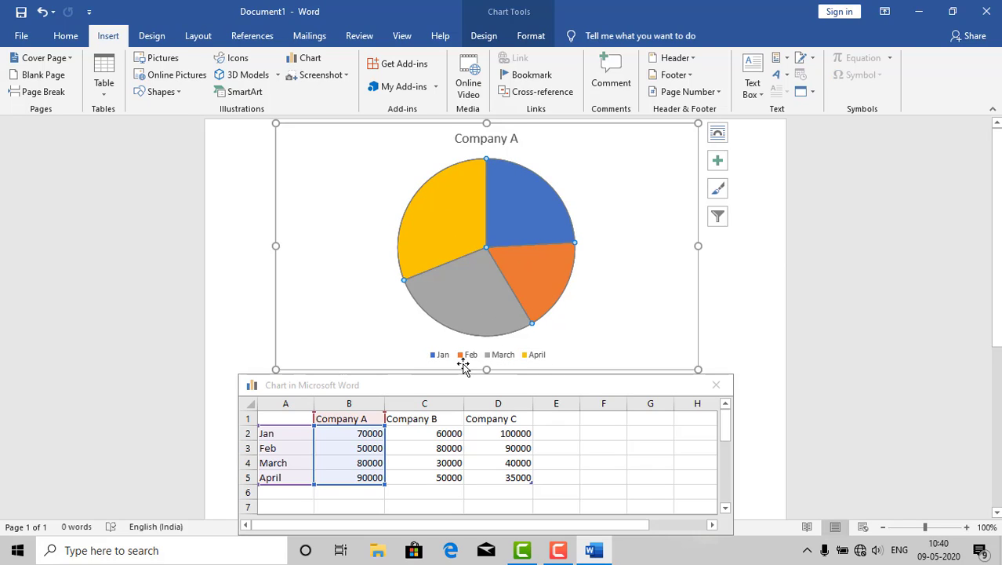
pyautogui.click(538, 271)
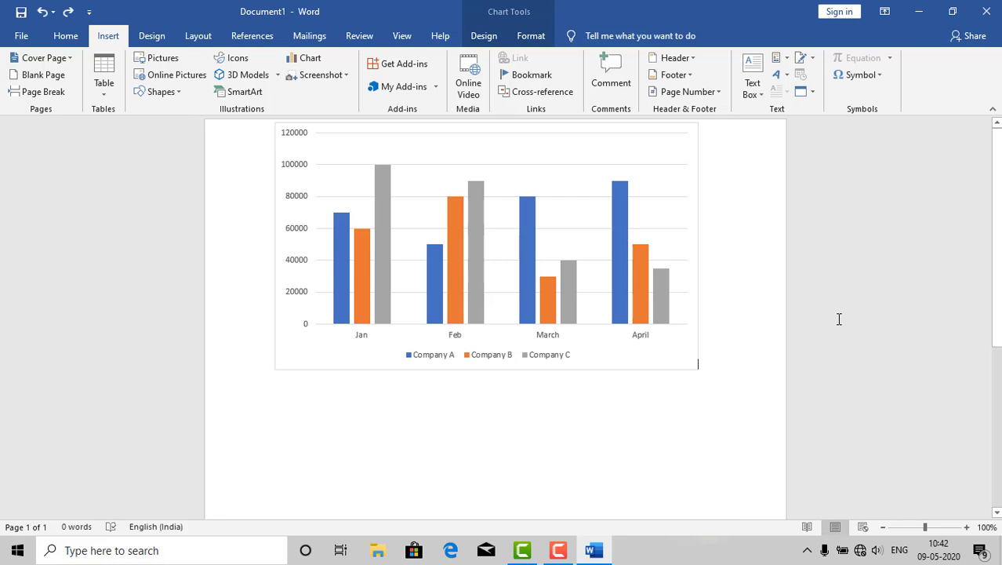
pyautogui.click(839, 318)
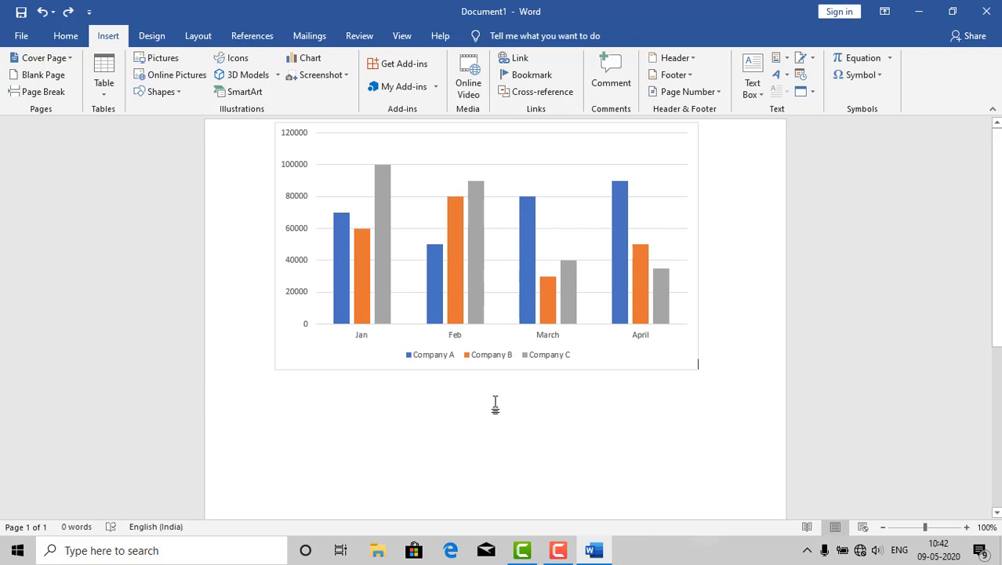